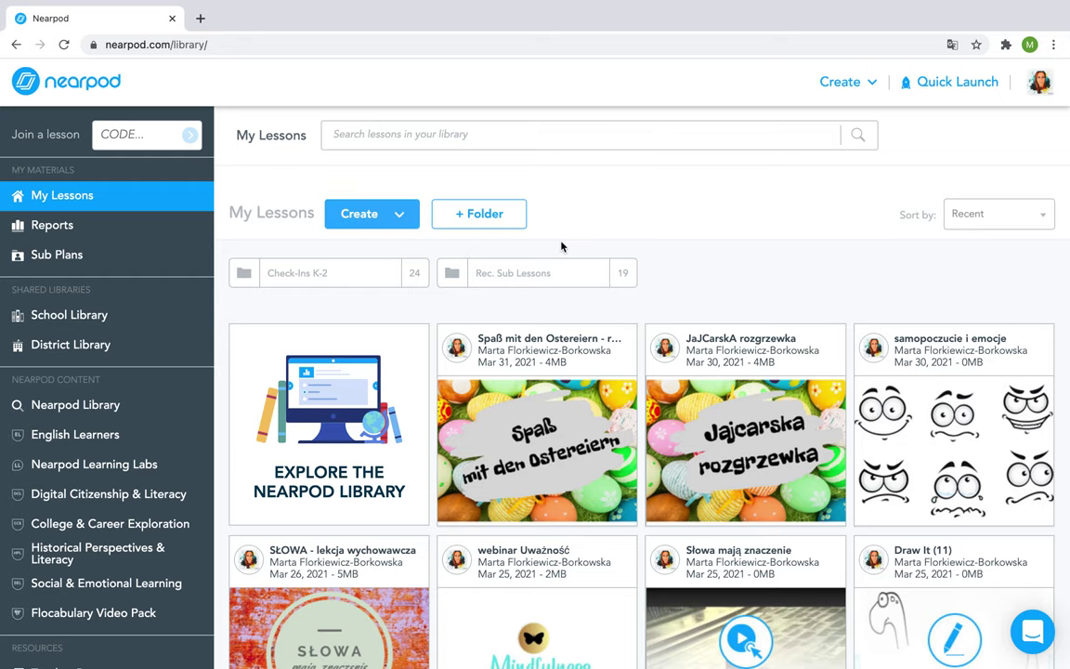
Look through the saved lessons in the My Lessons library
scroll(743, 313, down, 3)
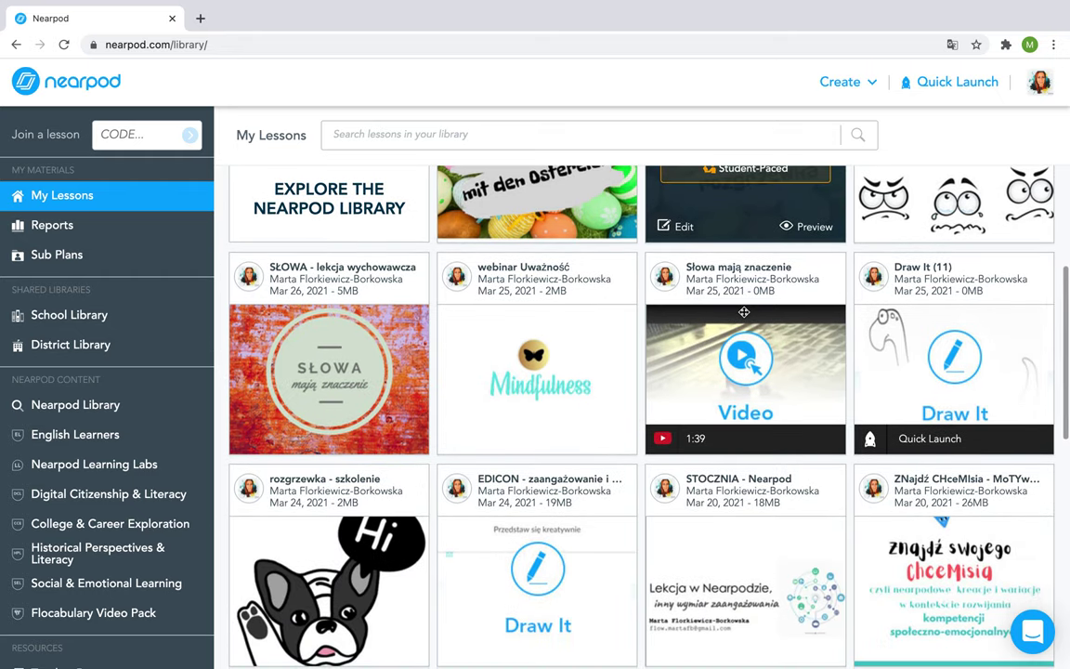
scroll(744, 312, down, 6)
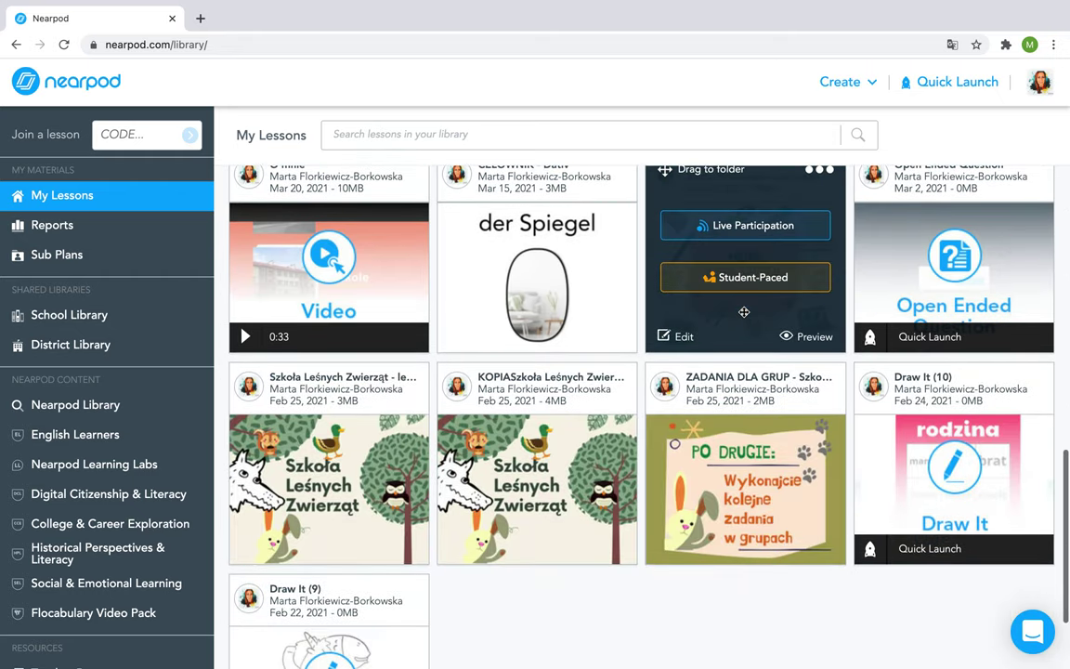
scroll(744, 312, down, 2)
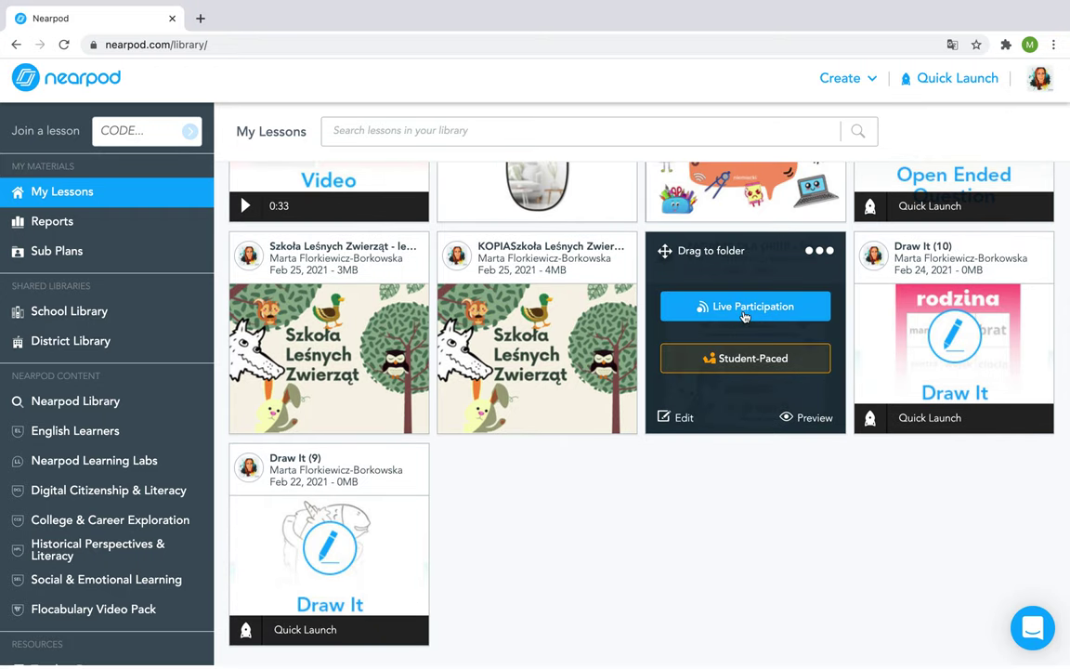
scroll(743, 316, up, 3)
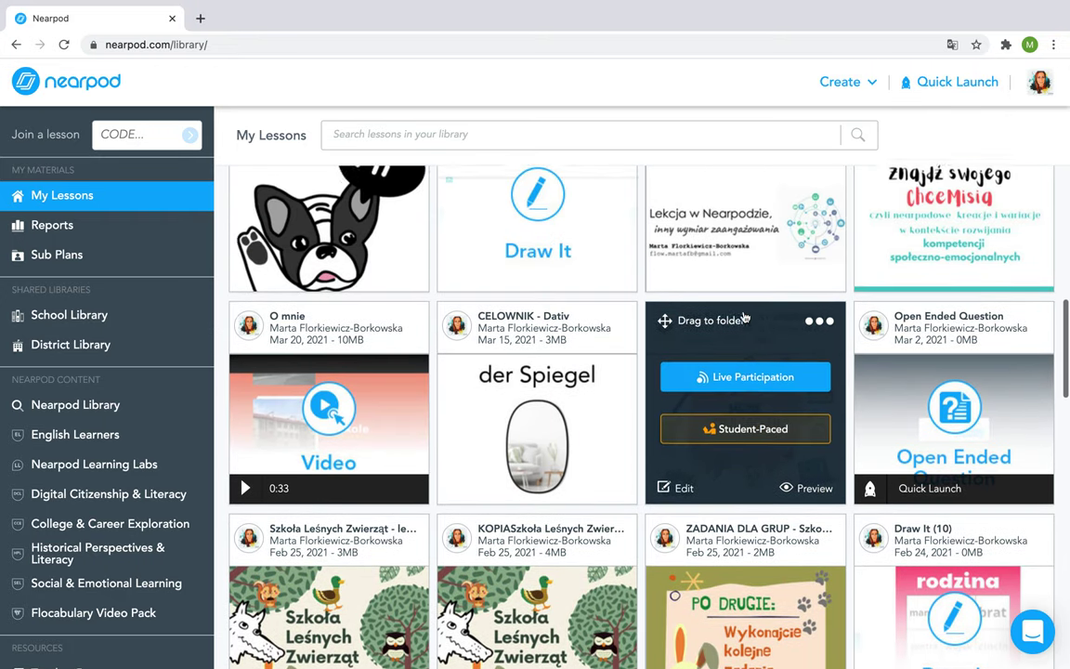
scroll(744, 317, up, 4)
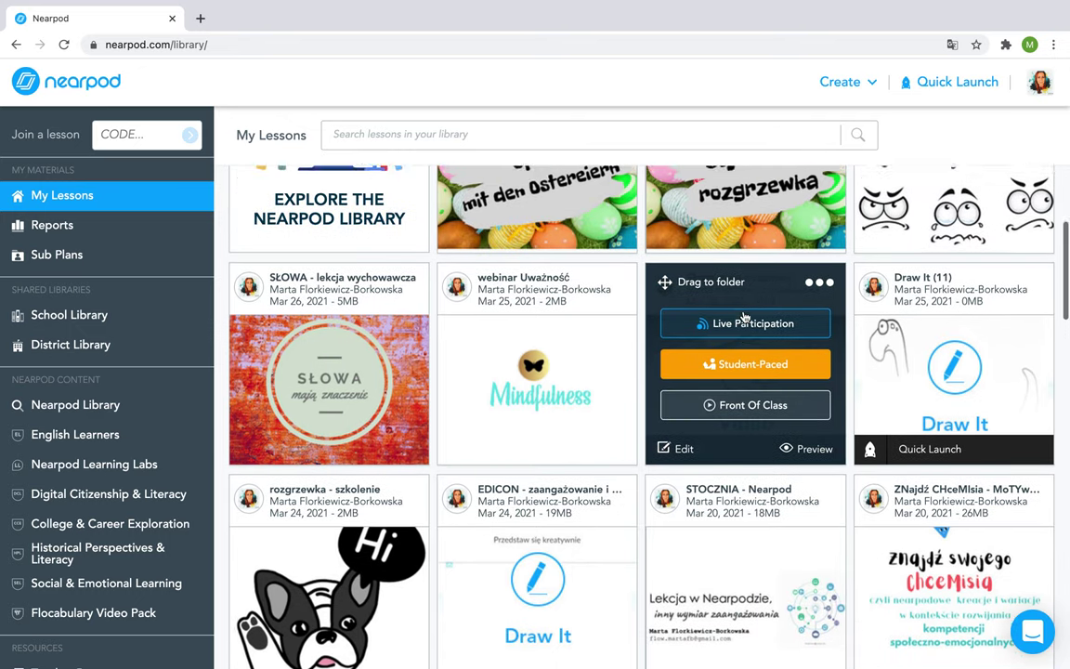
scroll(744, 317, up, 3)
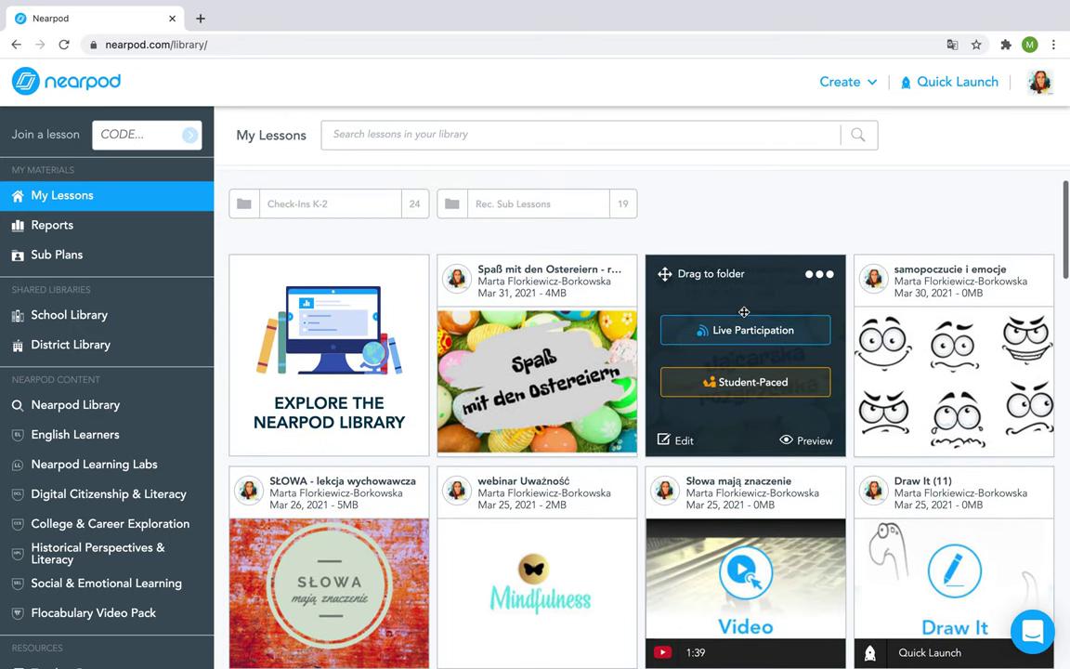
scroll(744, 312, up, 1)
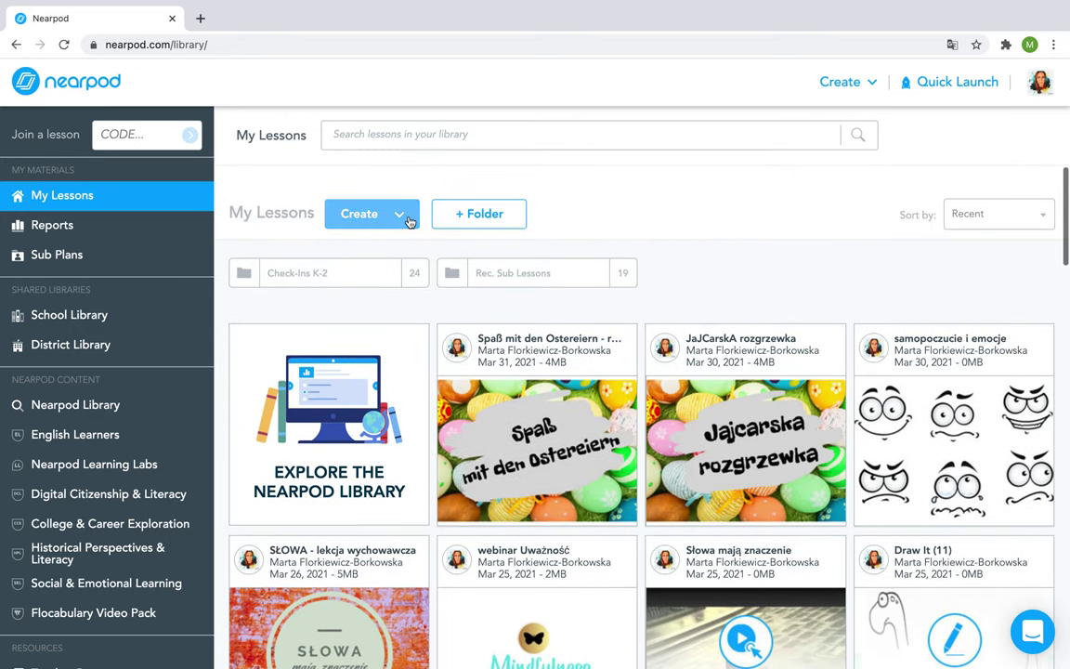
Open the lesson settings and make sure the Enable Immersive Reader option is switched on
click(1040, 83)
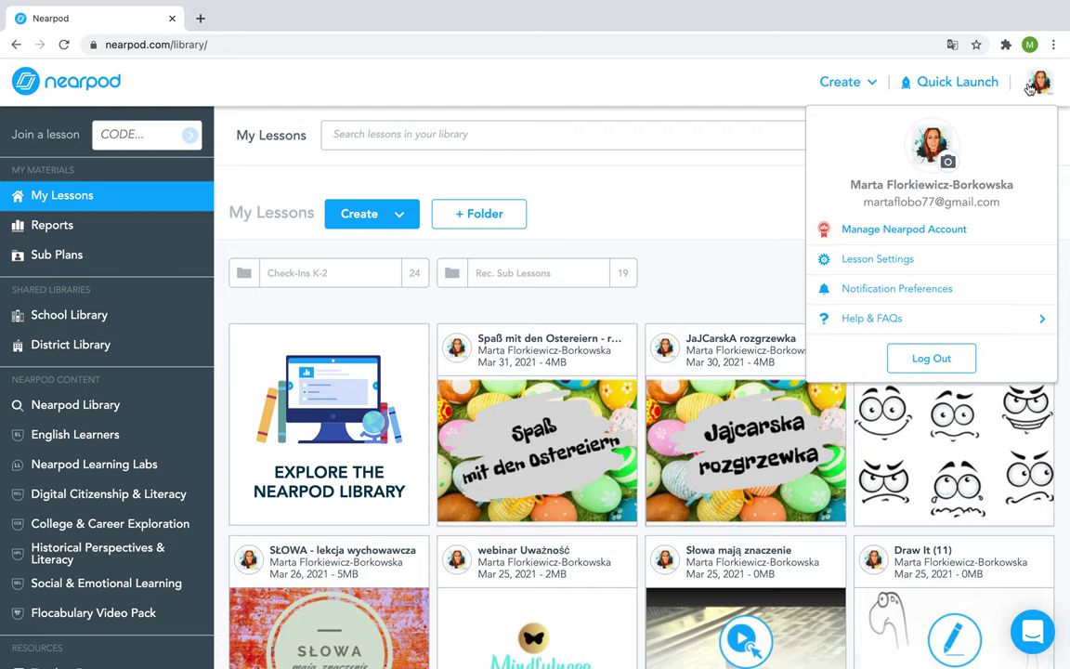
click(843, 264)
scroll(619, 377, down, 4)
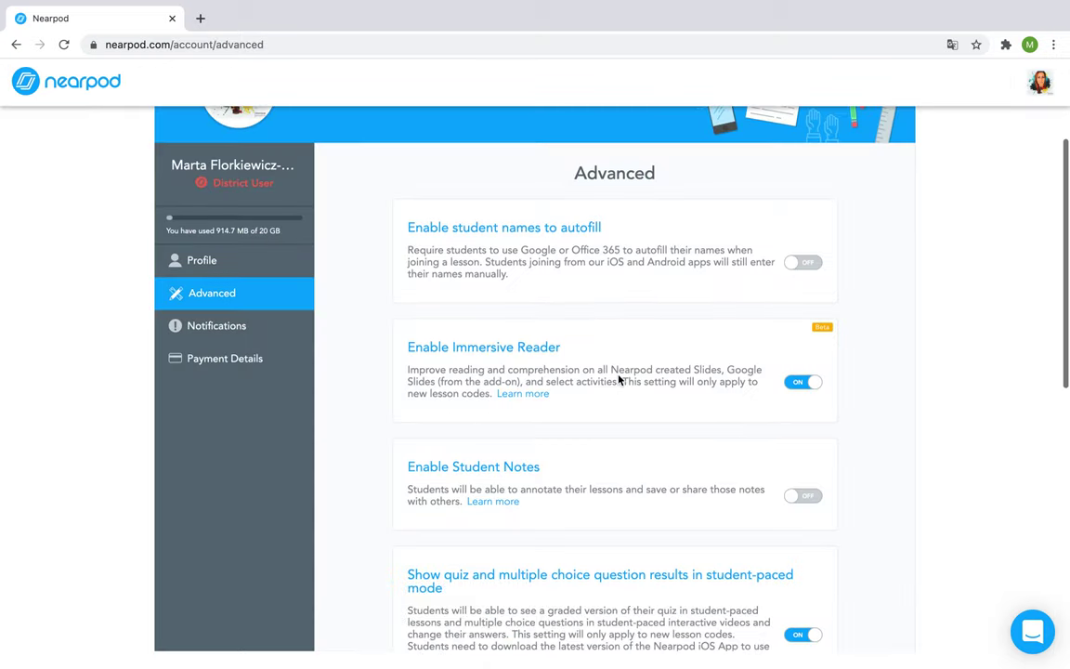
scroll(618, 379, down, 1)
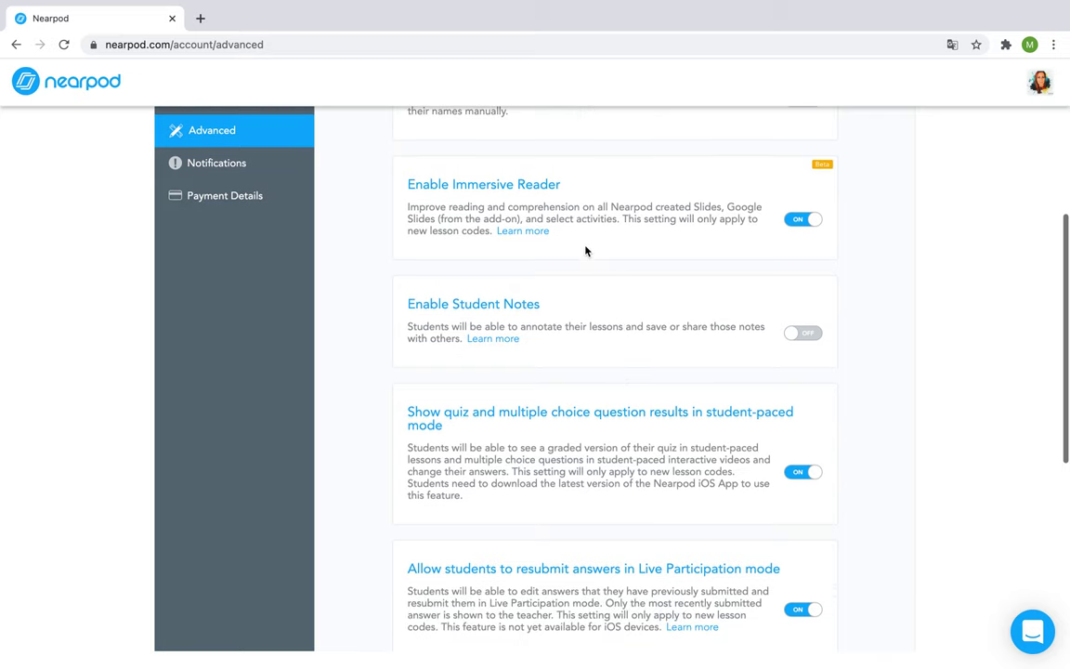
scroll(577, 350, up, 3)
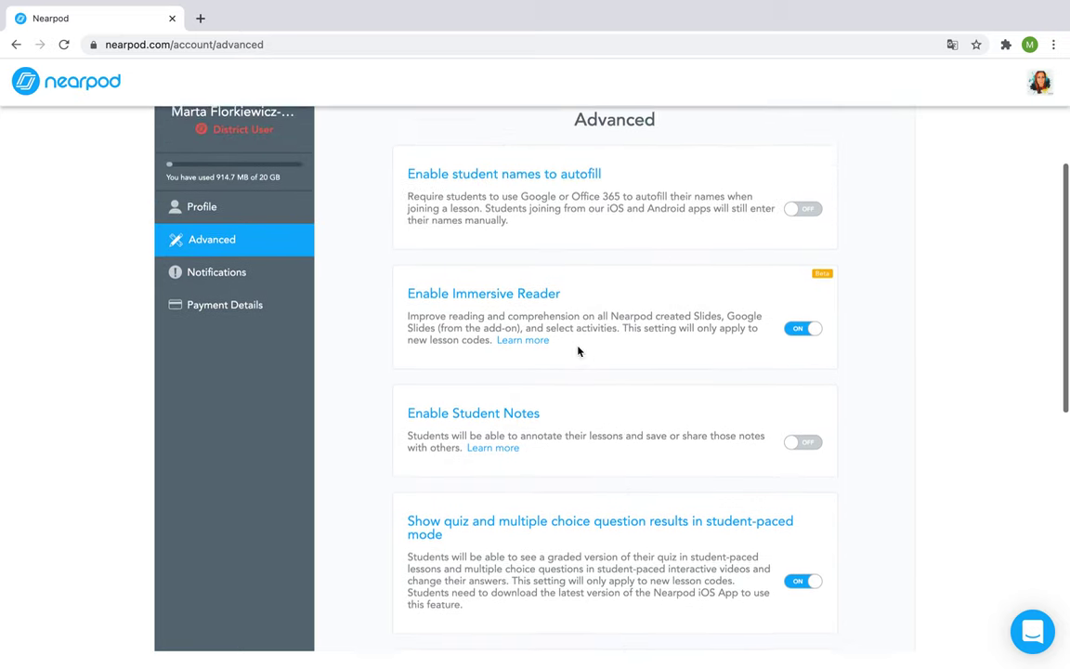
scroll(577, 351, down, 1)
scroll(577, 350, down, 1)
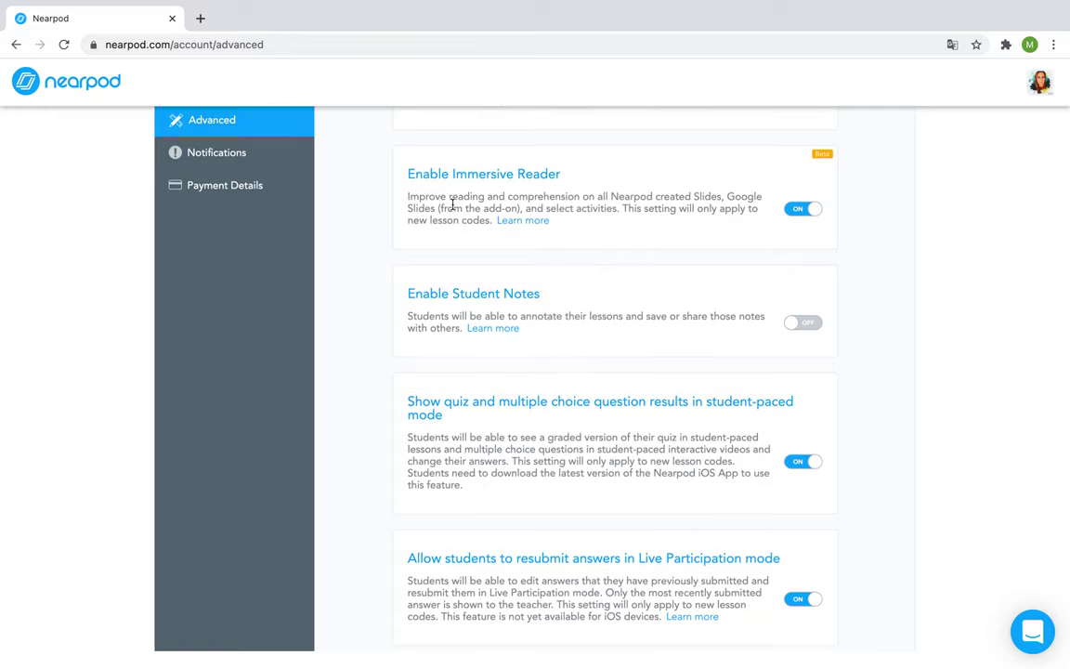
click(796, 211)
click(800, 216)
Leave the account settings and return to the My Lessons library
scroll(783, 253, up, 1)
click(1039, 82)
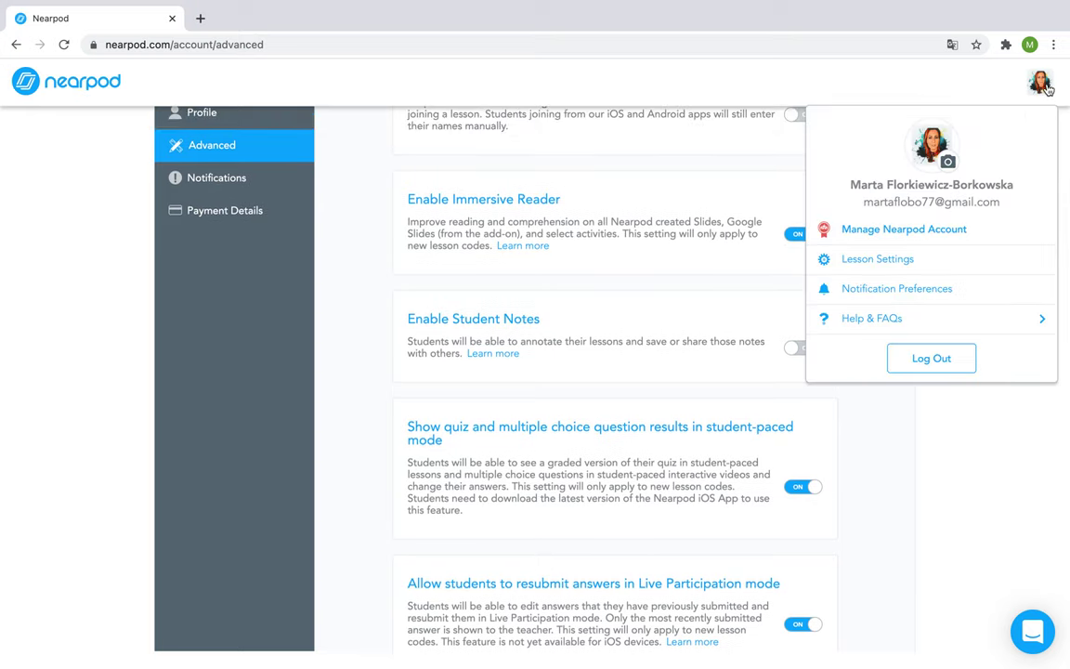
scroll(742, 245, up, 5)
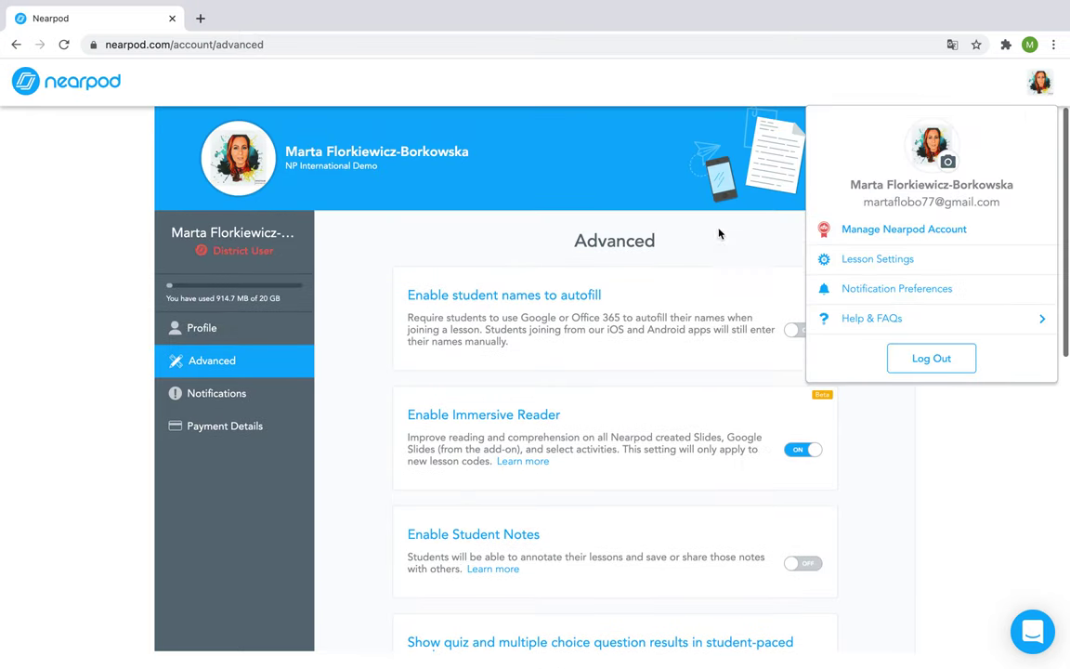
click(116, 82)
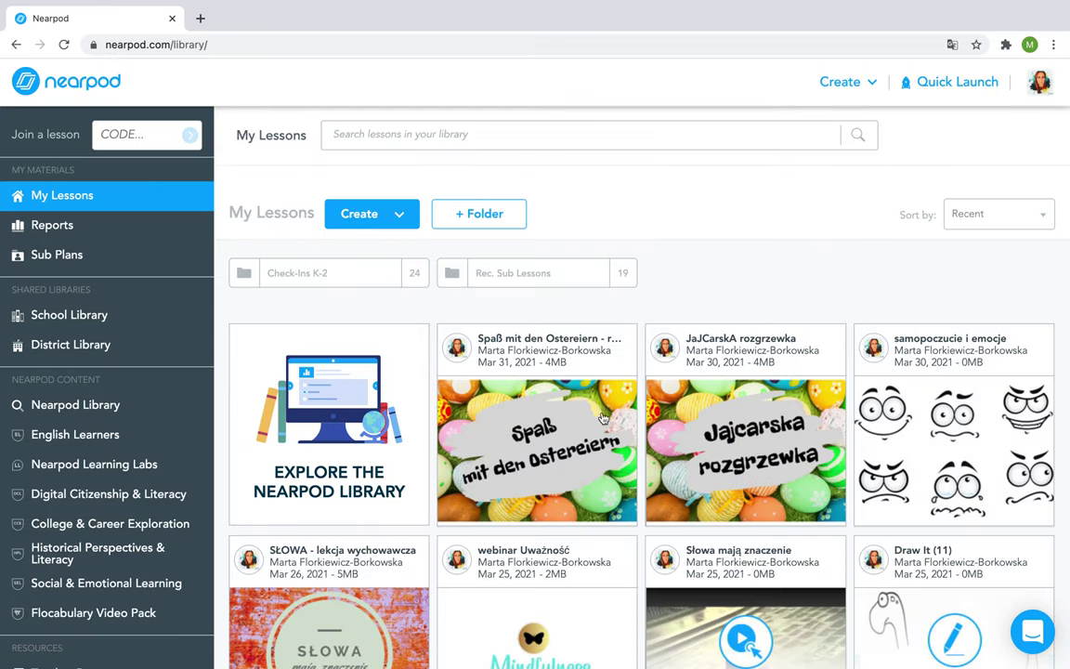
Find the original "Szkoła Leśnych Zwierząt" lesson in the library, not the KOPIA version, and open it for editing
scroll(586, 419, down, 1)
scroll(586, 419, down, 2)
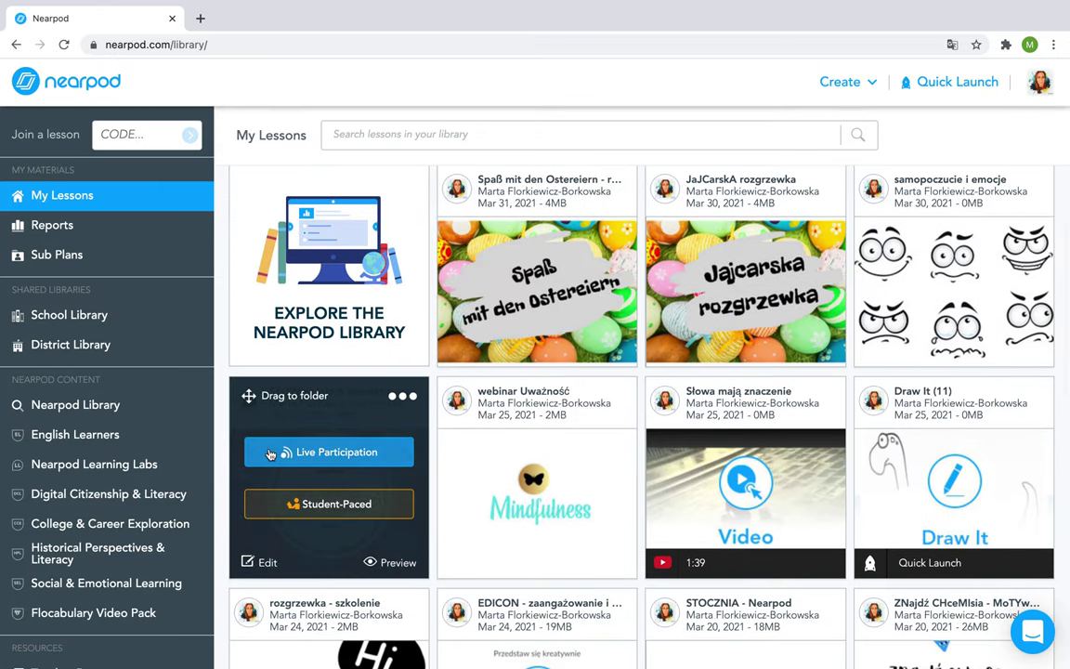
scroll(514, 432, down, 3)
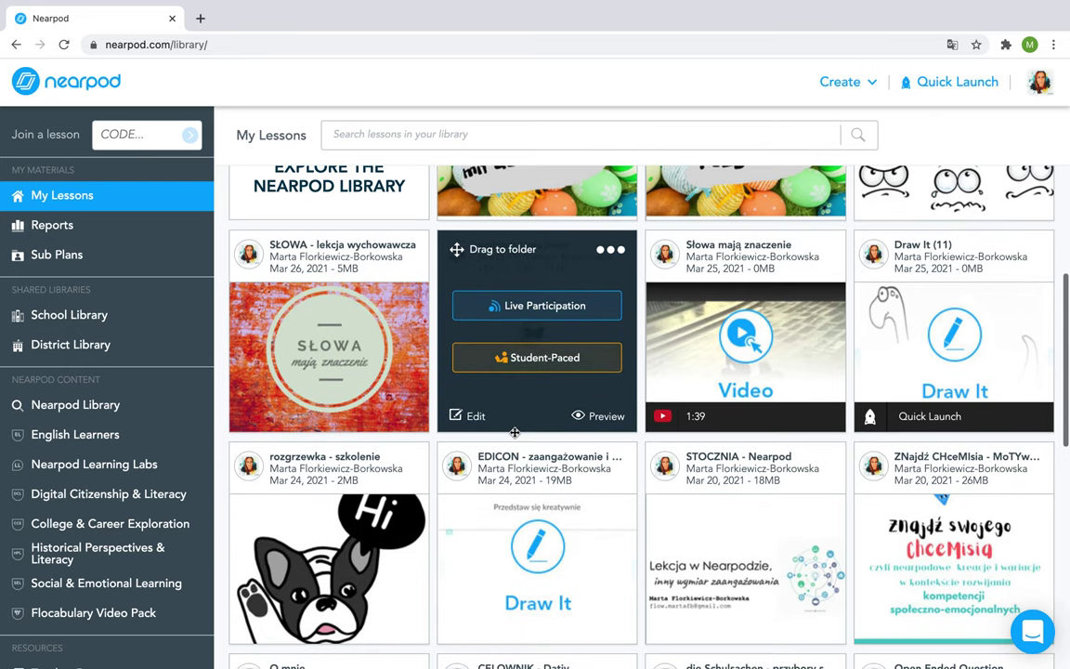
scroll(514, 432, down, 5)
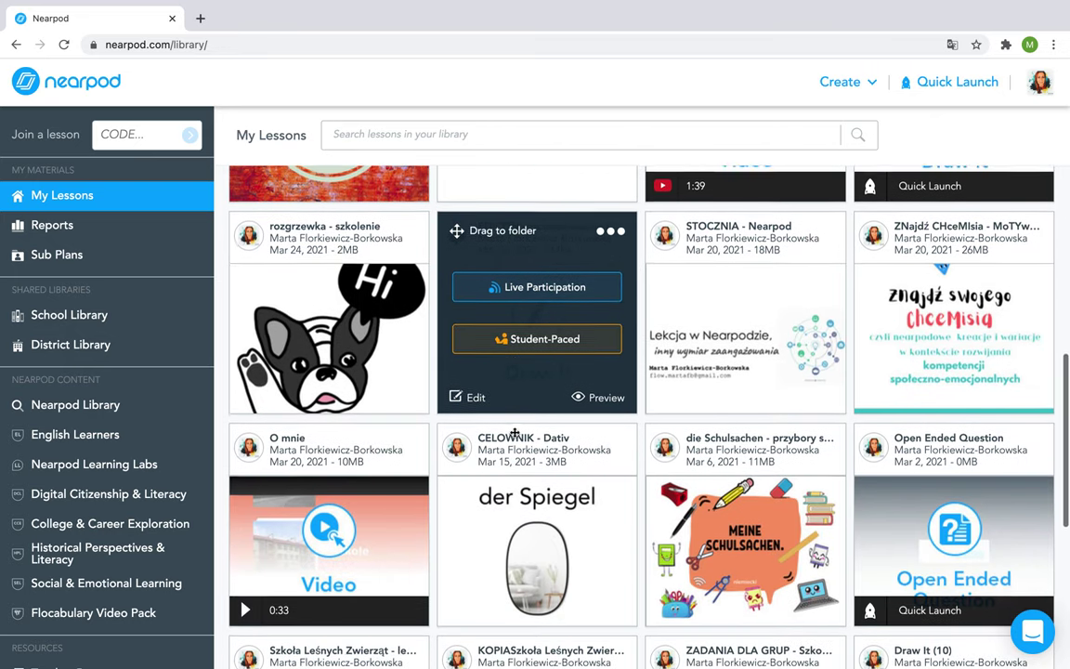
scroll(515, 432, down, 3)
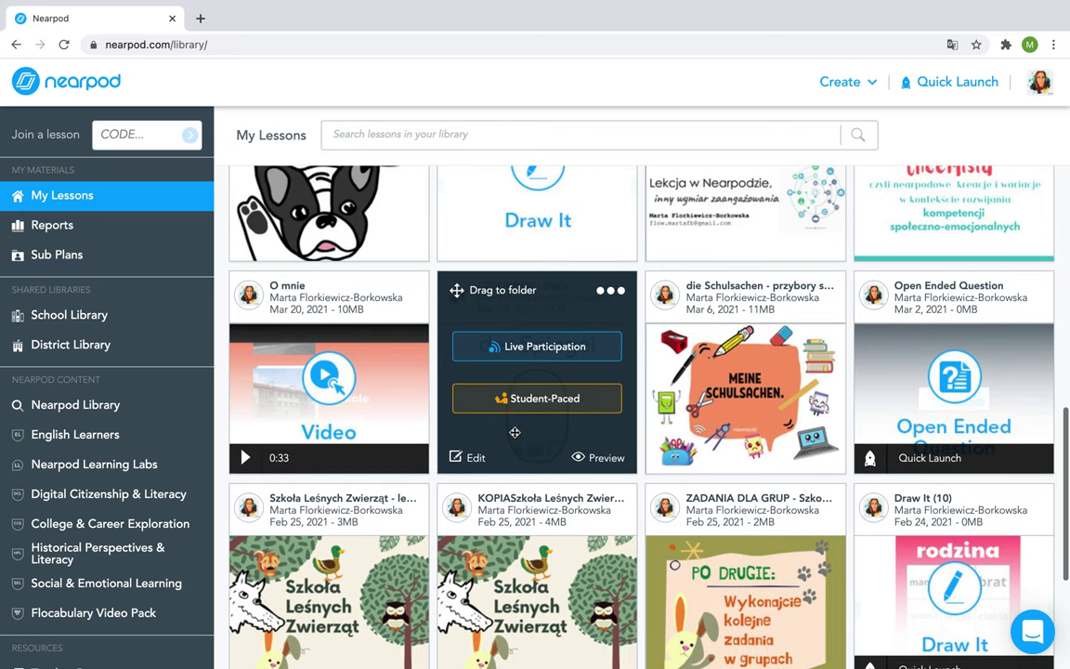
scroll(515, 432, down, 2)
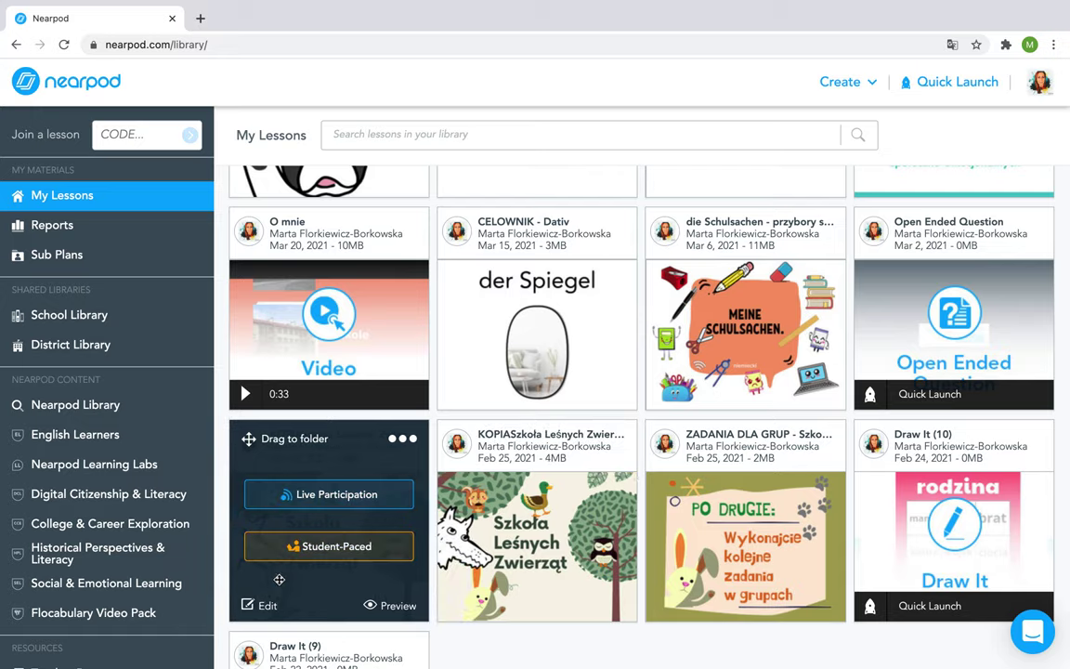
click(268, 605)
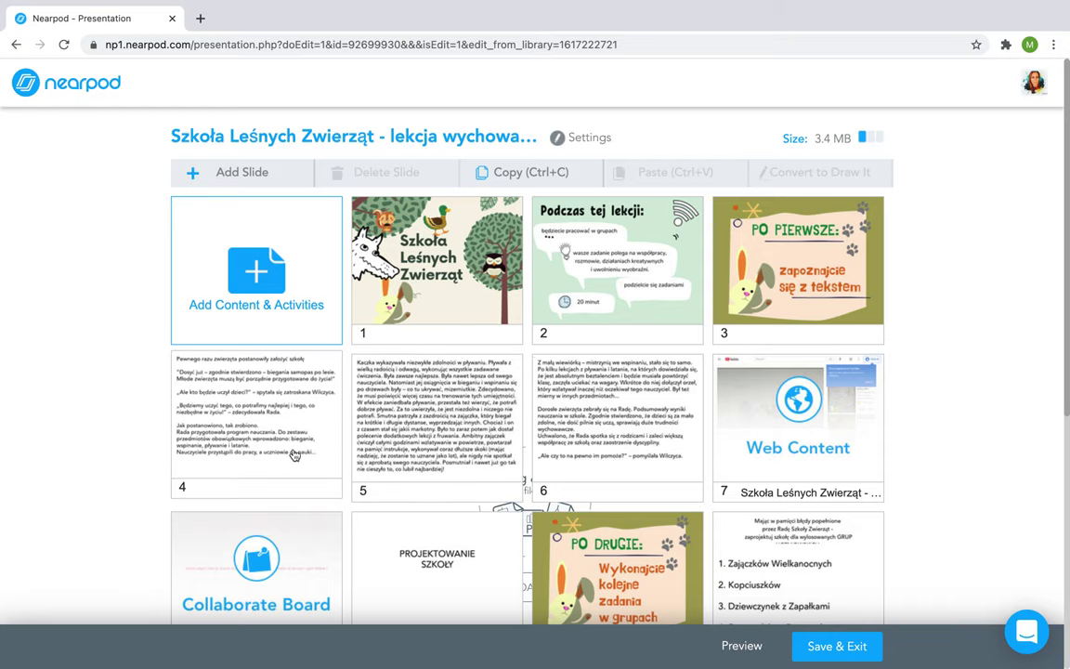
Preview the text slides 4 to 6 as a student sees them and close the preview
click(276, 444)
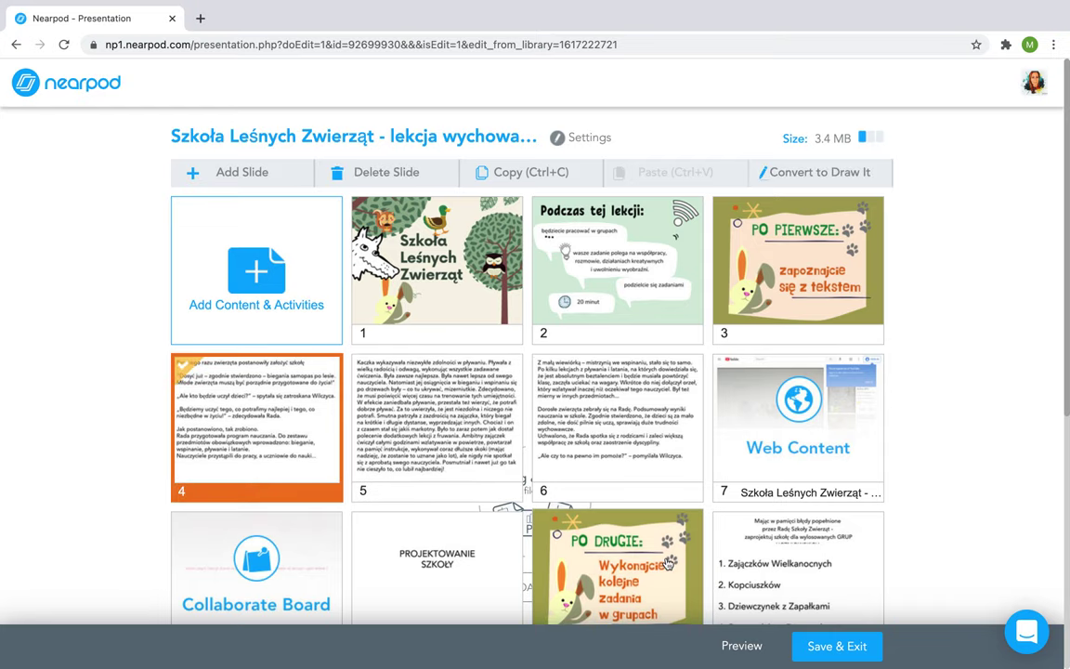
click(739, 645)
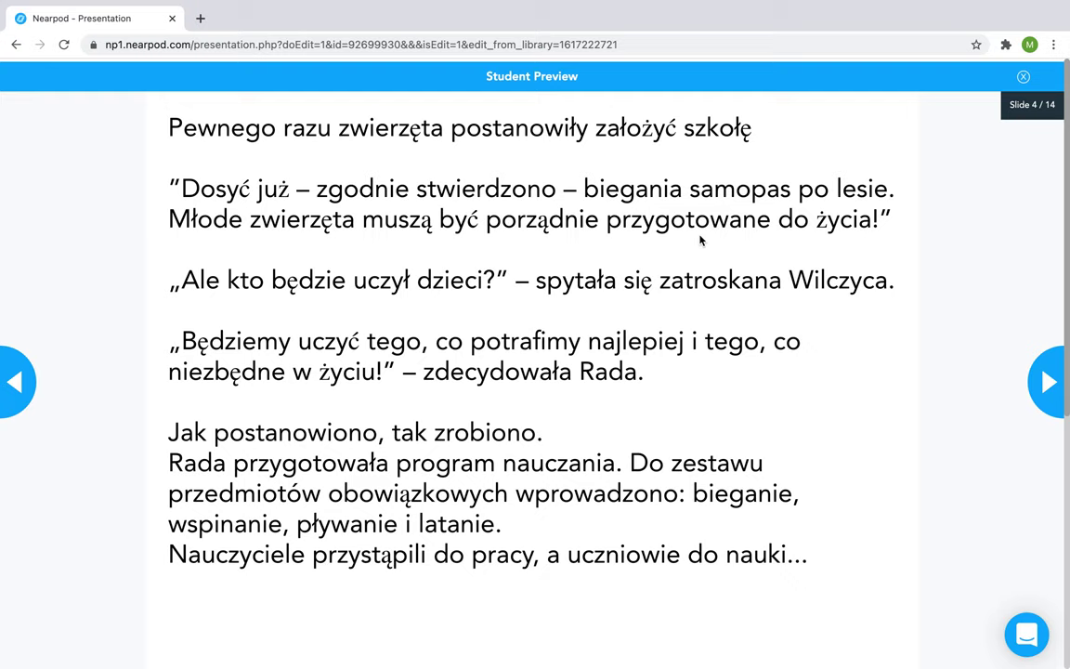
click(1060, 374)
click(1052, 377)
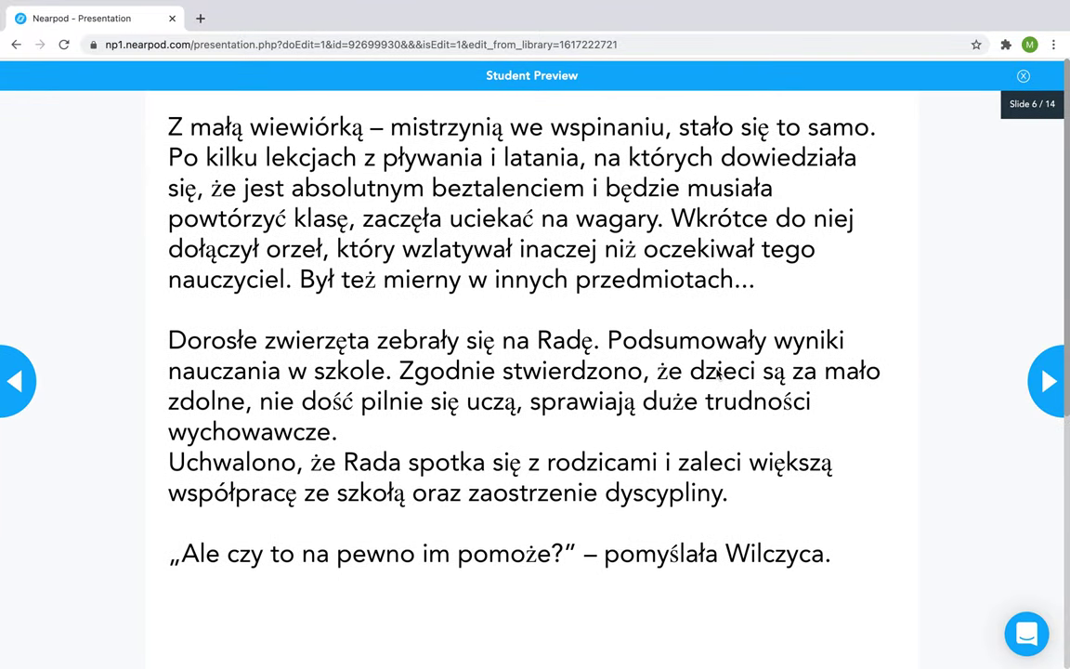
click(1023, 75)
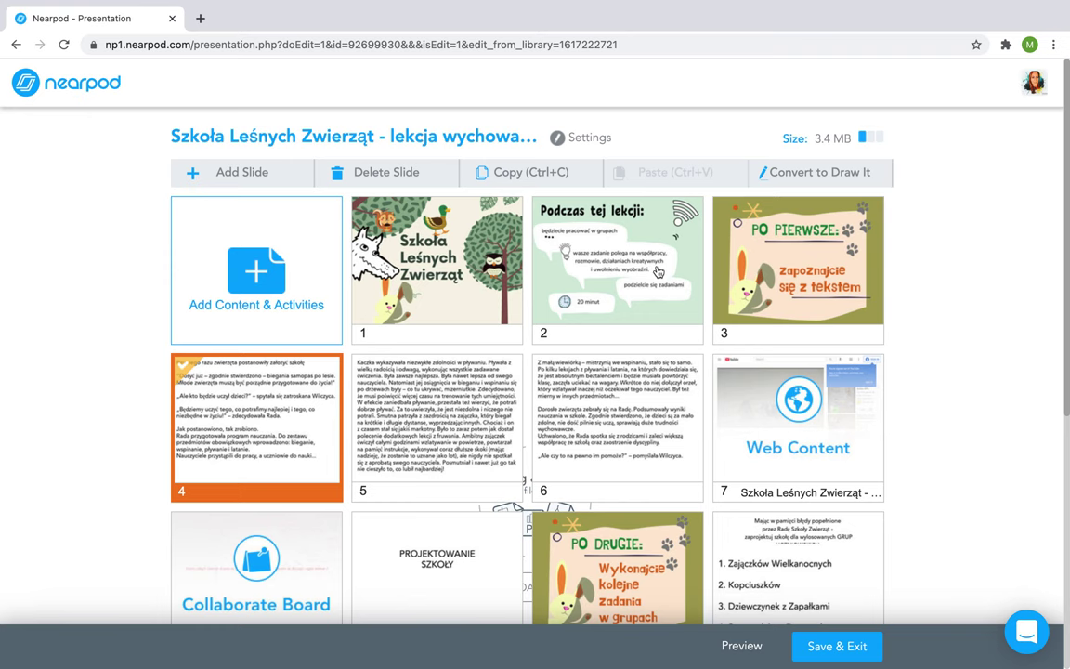
Save and exit the "Szkoła Leśnych Zwierząt" lesson and launch it in Live Participation mode
scroll(616, 348, down, 1)
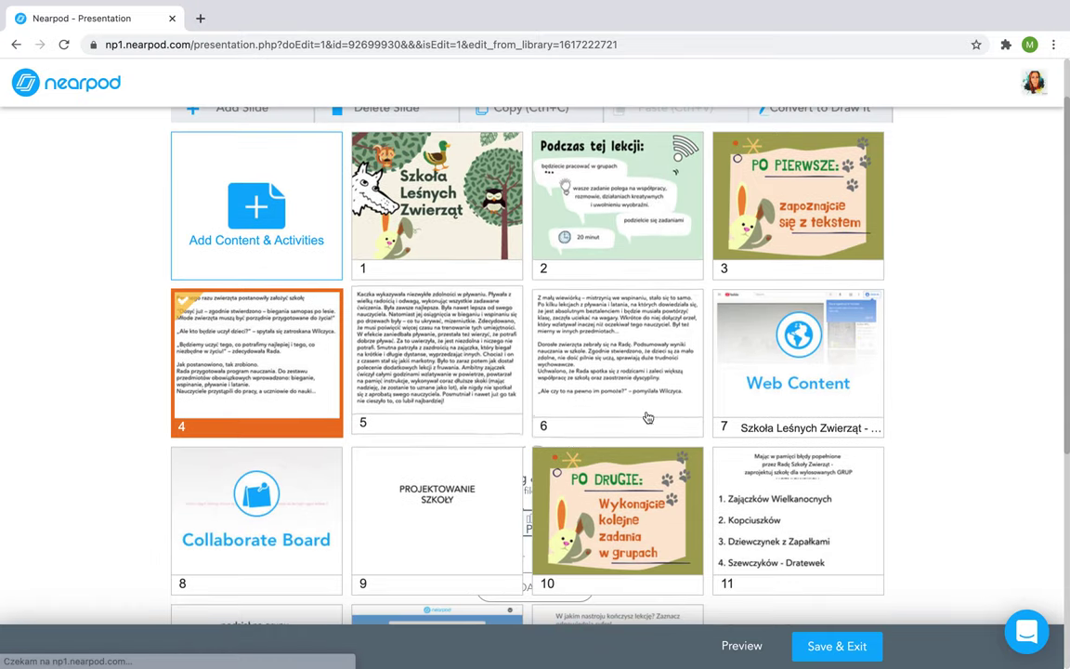
click(818, 646)
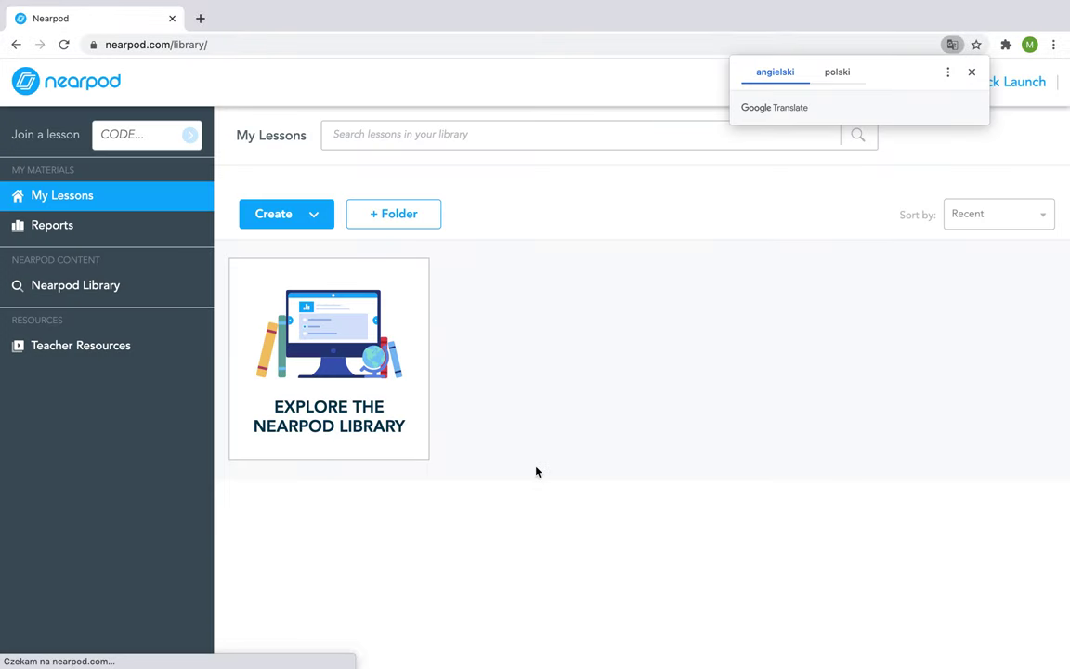
scroll(440, 529, down, 4)
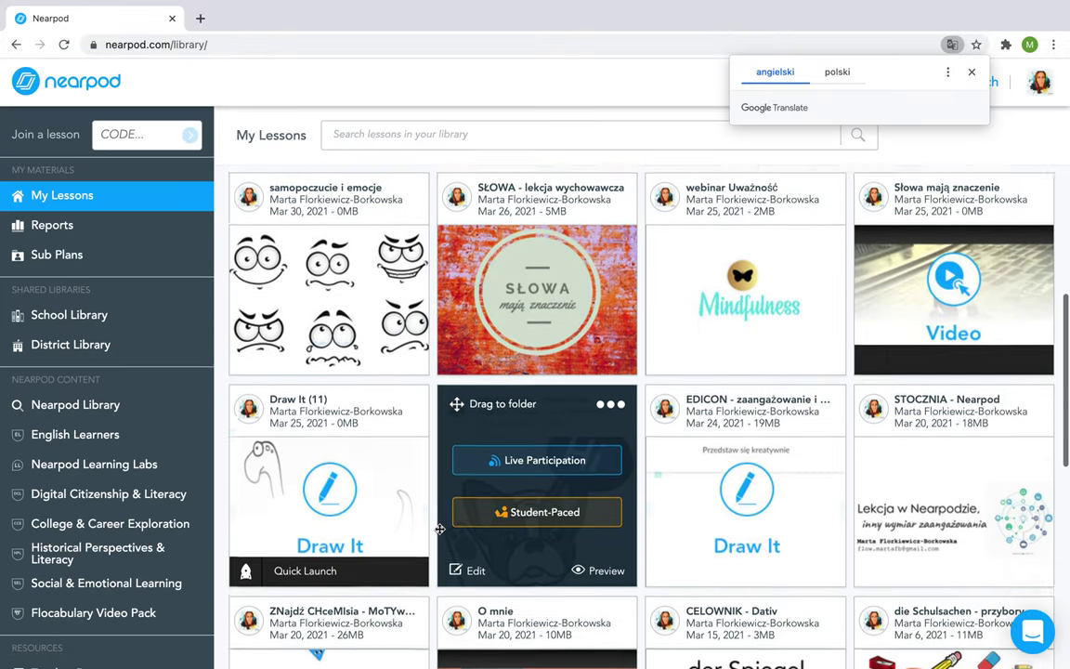
scroll(439, 528, down, 2)
scroll(439, 529, up, 4)
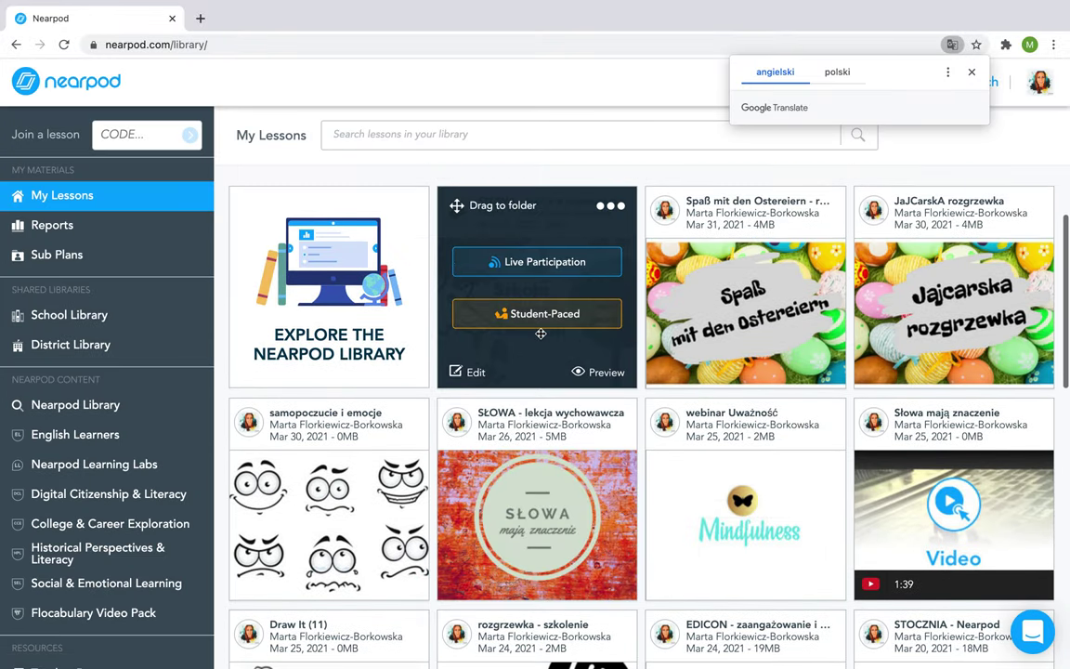
click(536, 269)
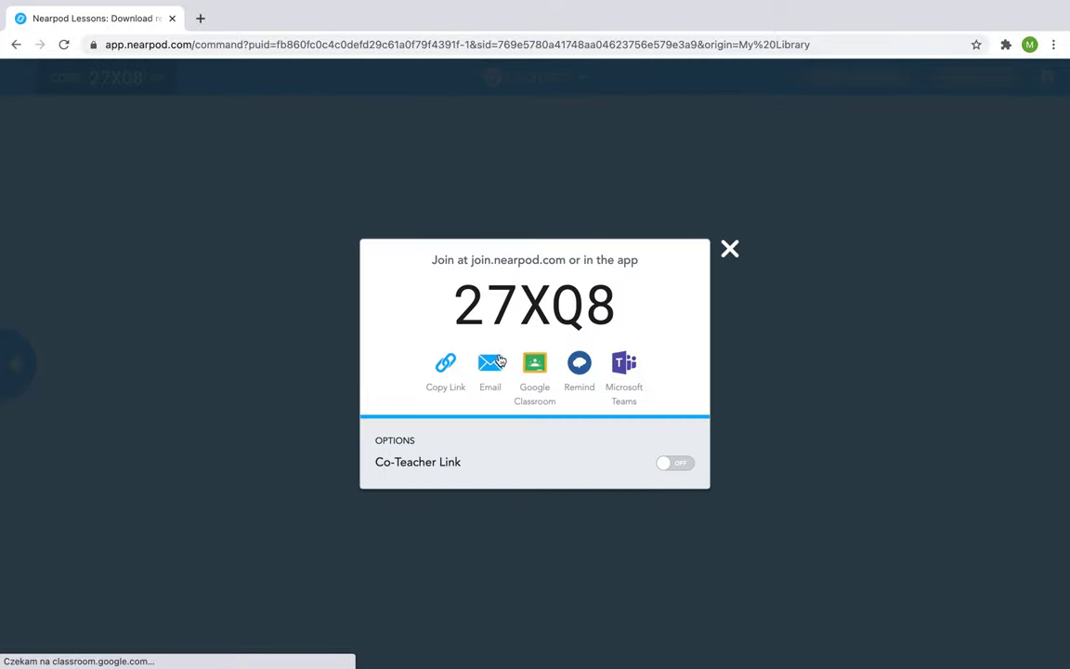
Copy the live lesson's join link and open it in a full-screen Microsoft Edge window
click(454, 365)
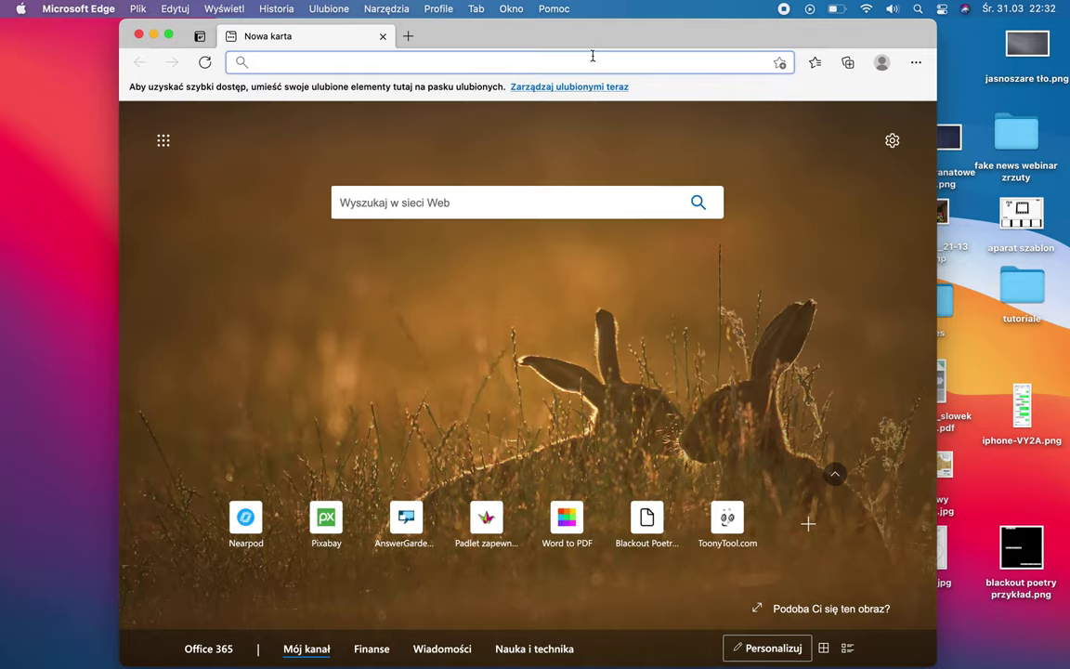
click(593, 58)
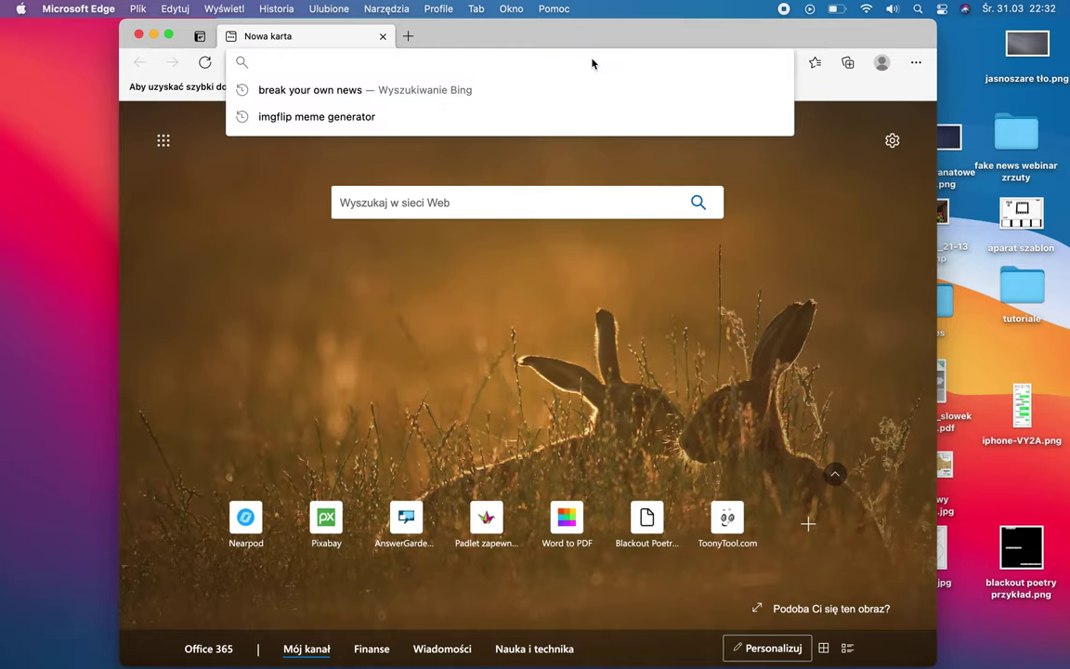
key(super+v)
key(Return)
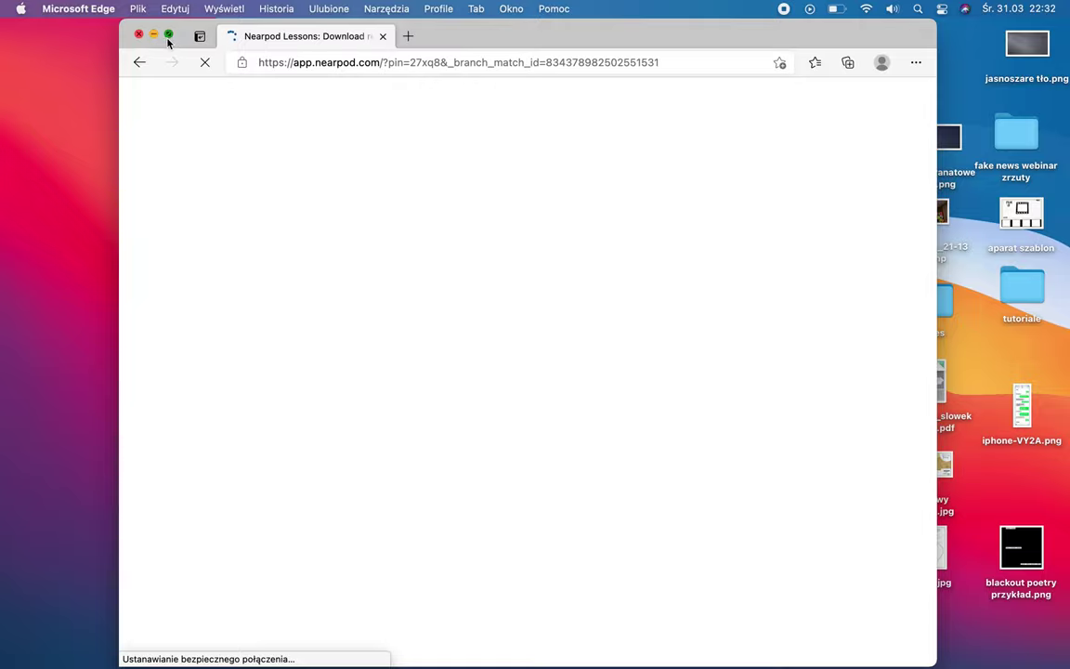
click(168, 37)
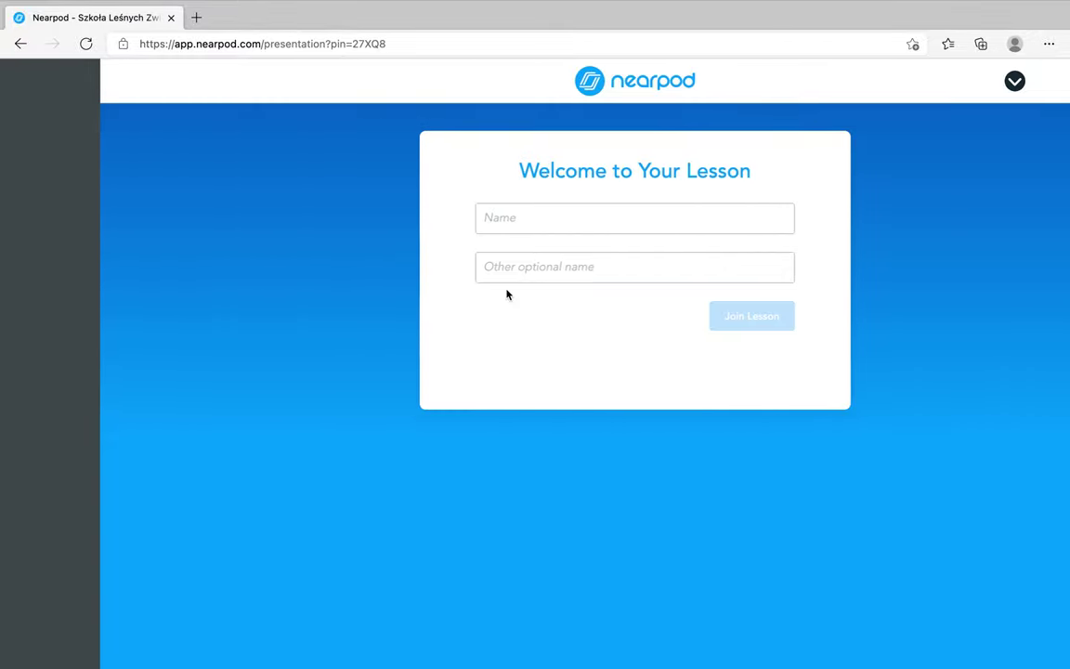
Enter the student's name on the lesson welcome page and join the live lesson
click(521, 227)
text(flo)
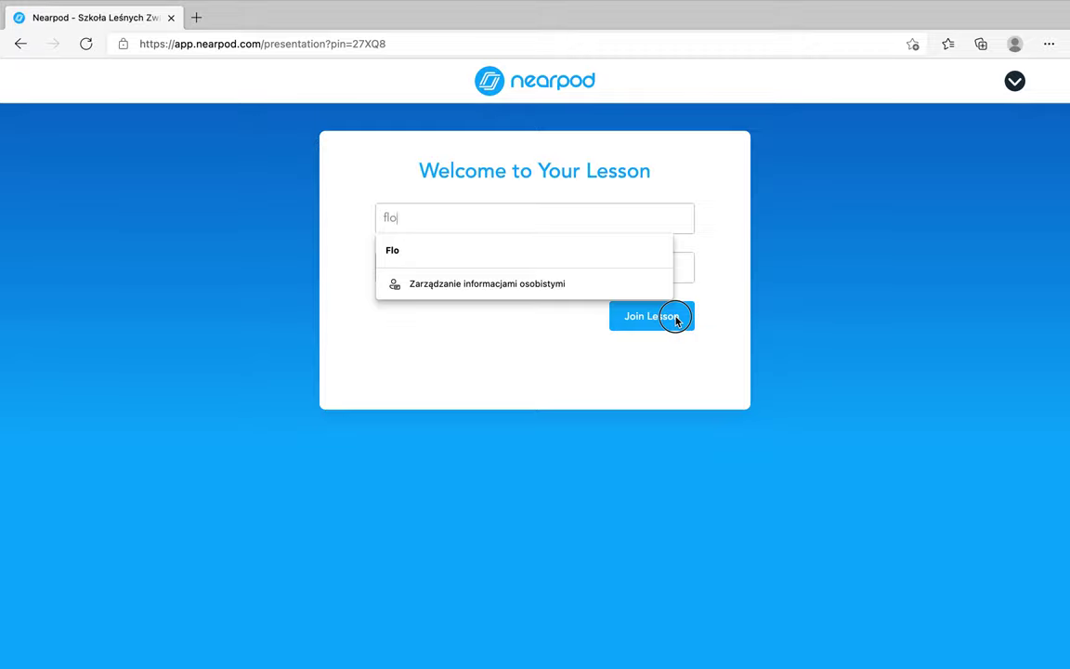
click(619, 261)
click(646, 325)
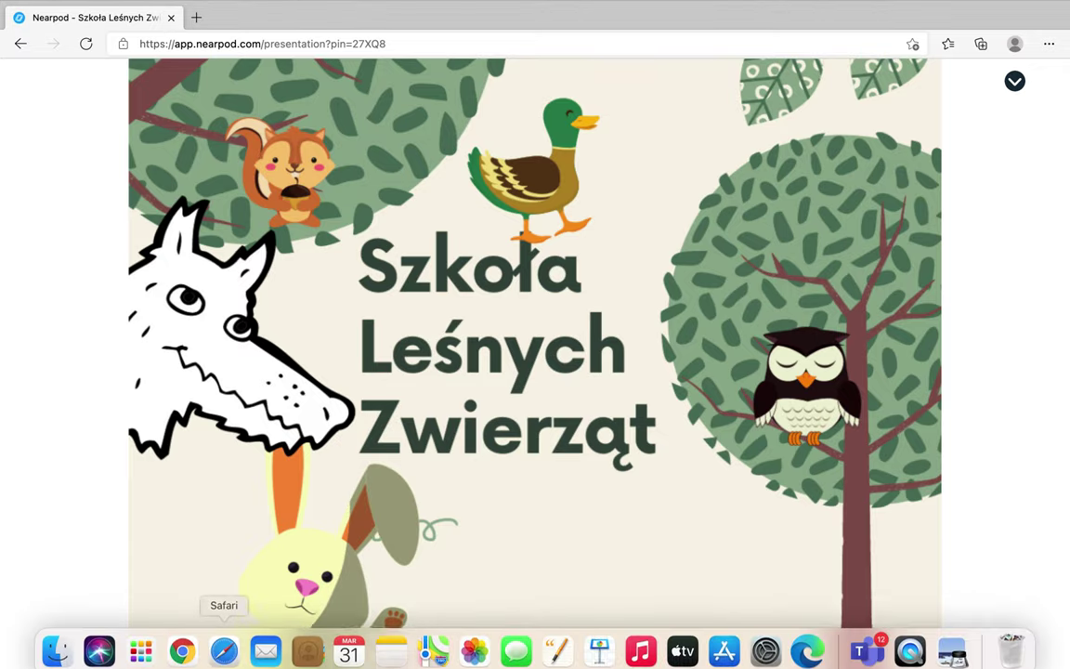
Switch to the teacher's lesson in Chrome, close the join code window, and advance the lesson to text slide 5
click(182, 641)
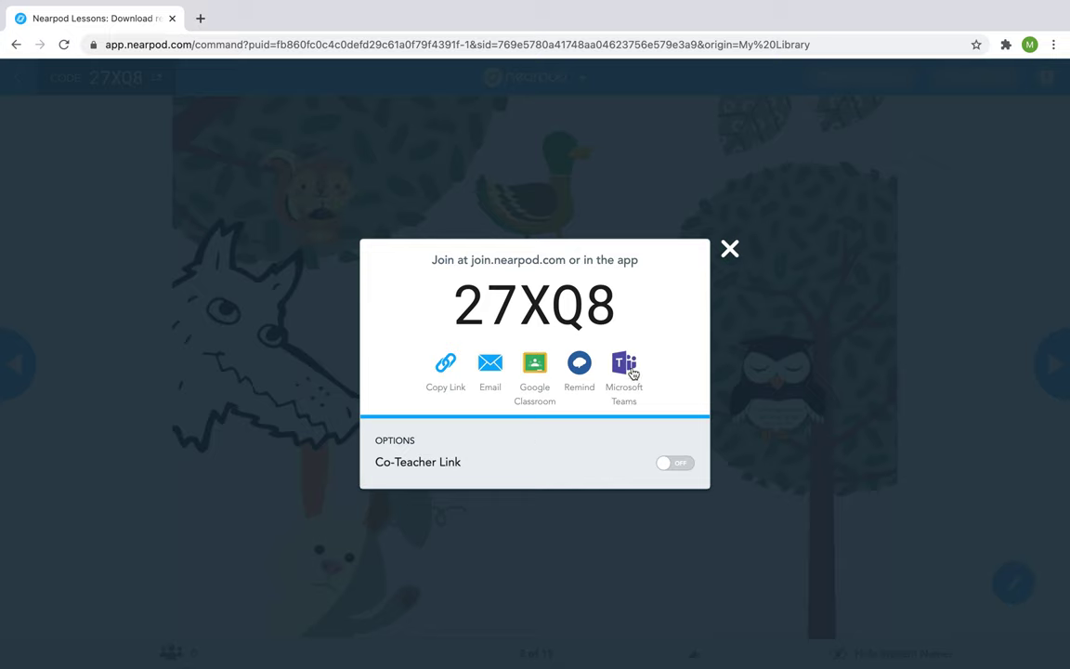
click(730, 247)
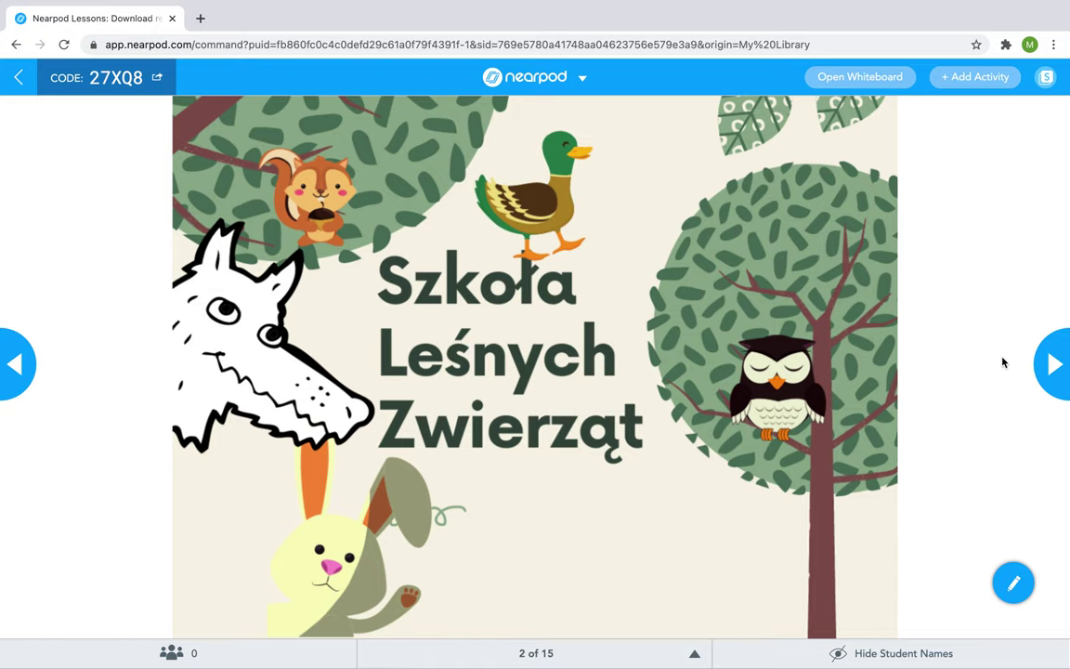
click(1055, 364)
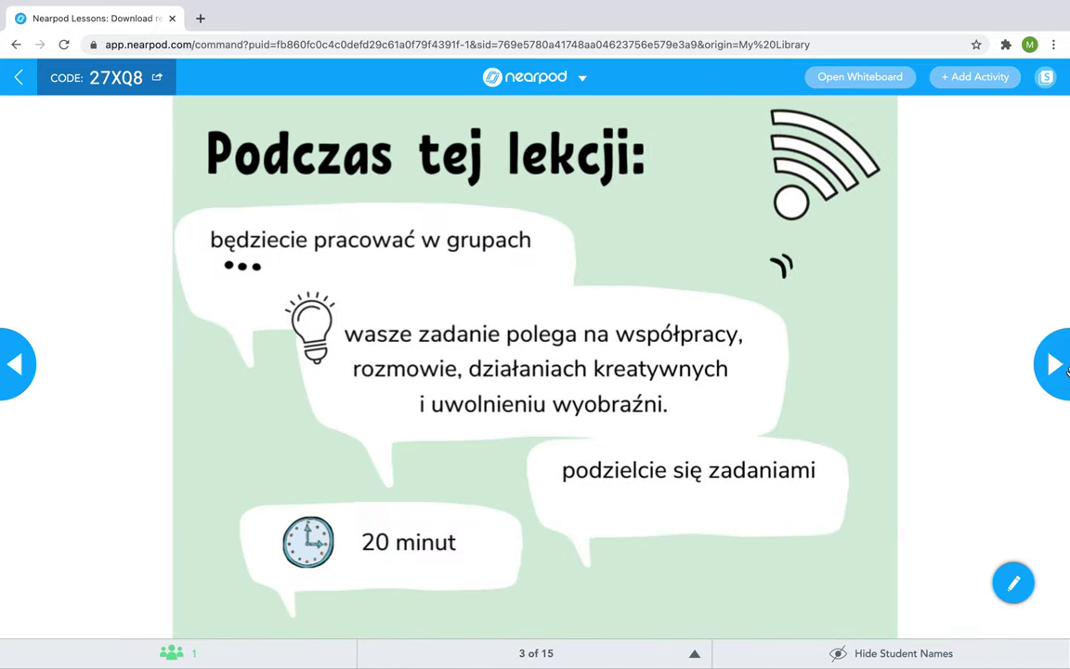
click(1063, 368)
click(1056, 370)
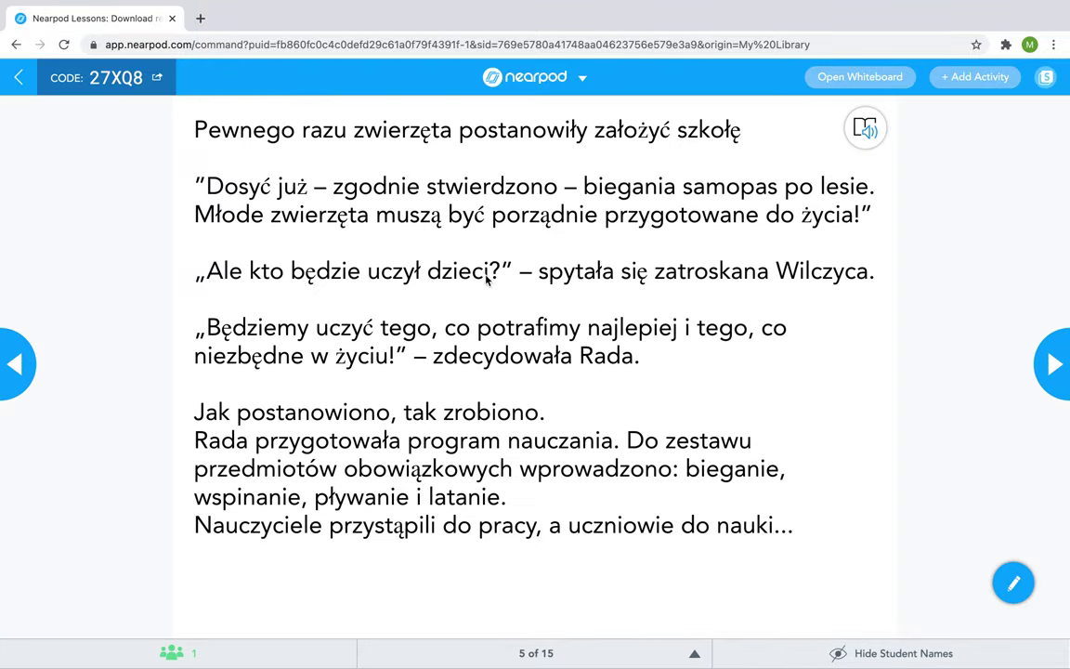
click(863, 132)
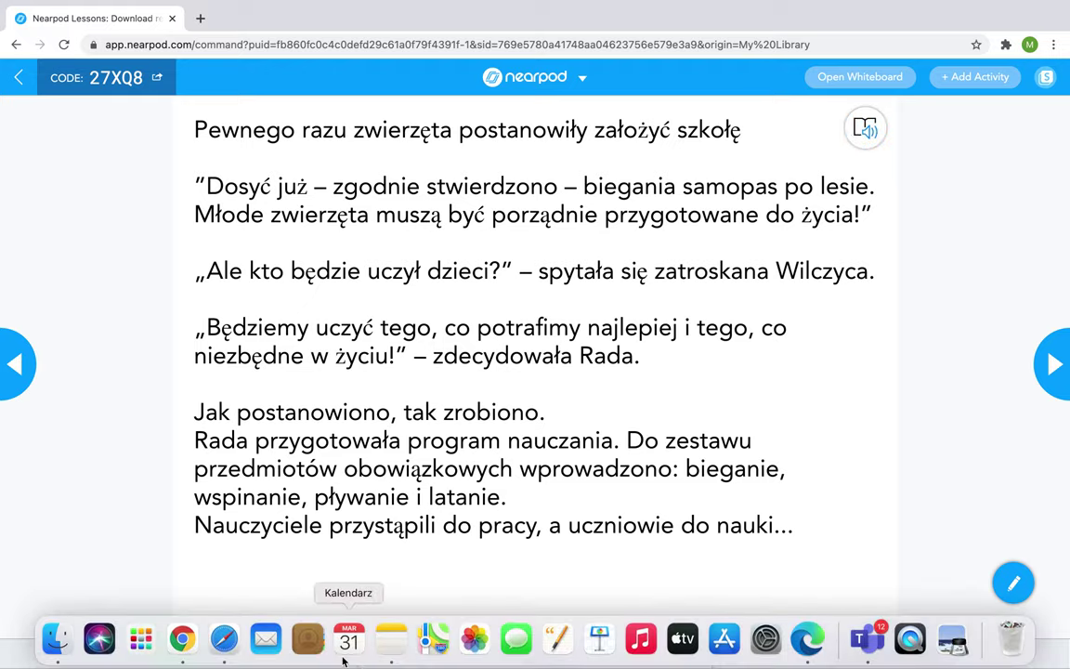
Switch to the student's Edge window, open slide 5 in Immersive Reader, and set its font to Sitka
click(812, 639)
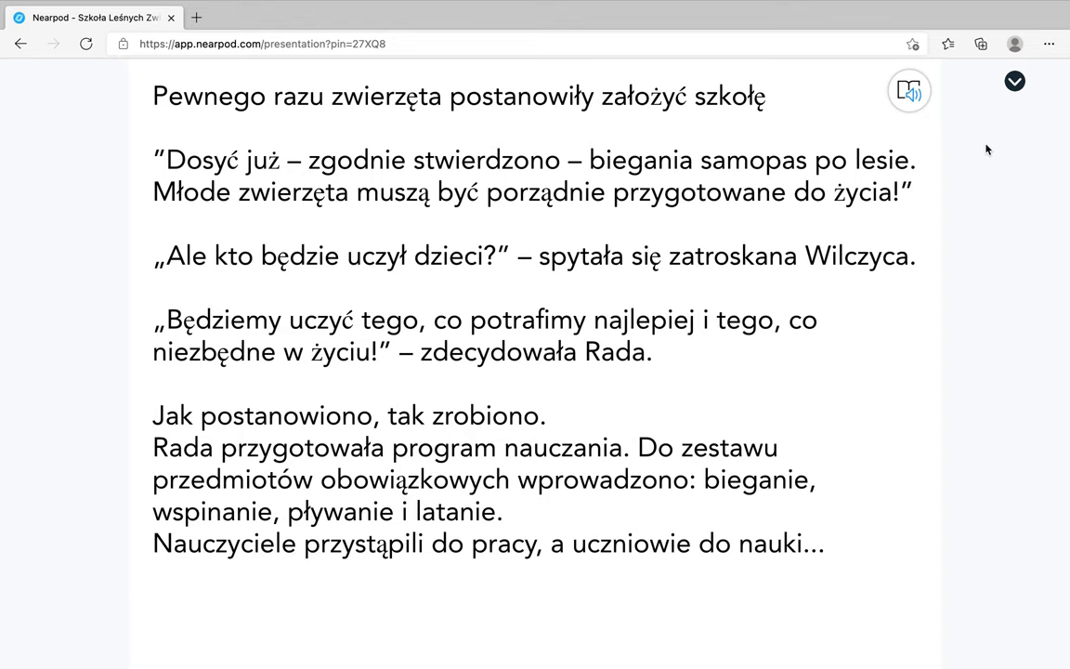
click(910, 91)
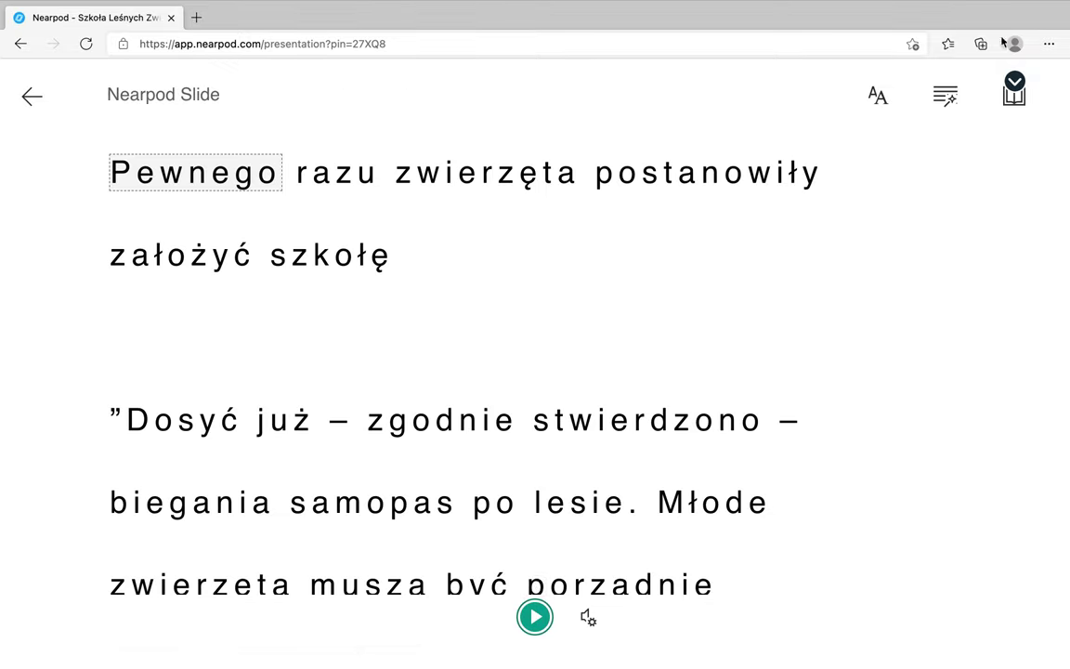
click(1014, 91)
click(945, 100)
click(880, 95)
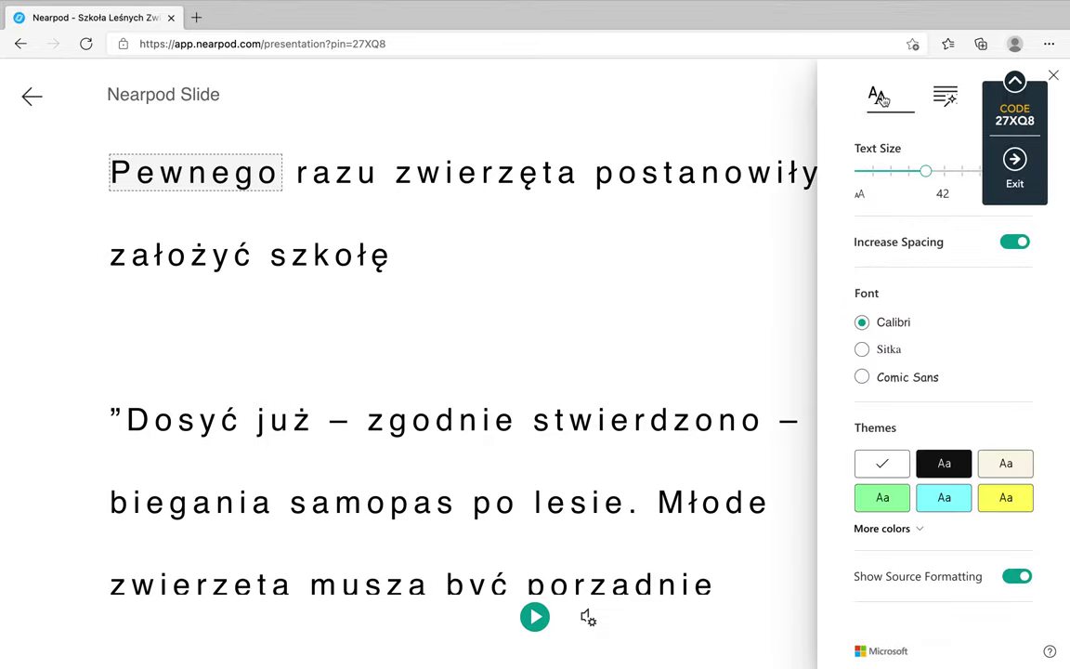
click(932, 348)
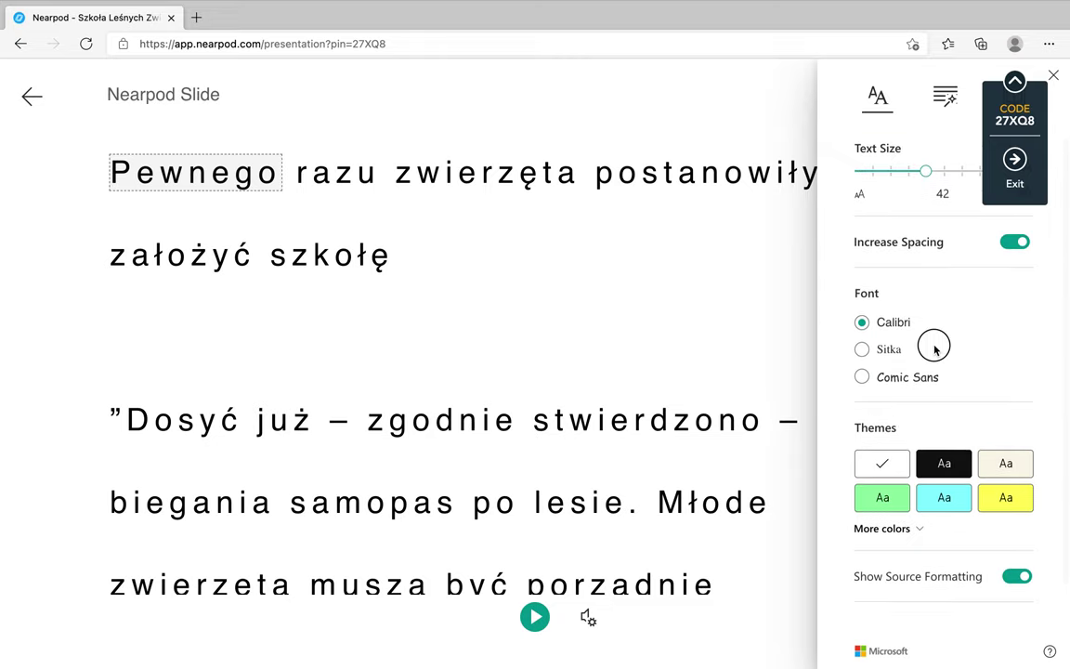
click(1016, 83)
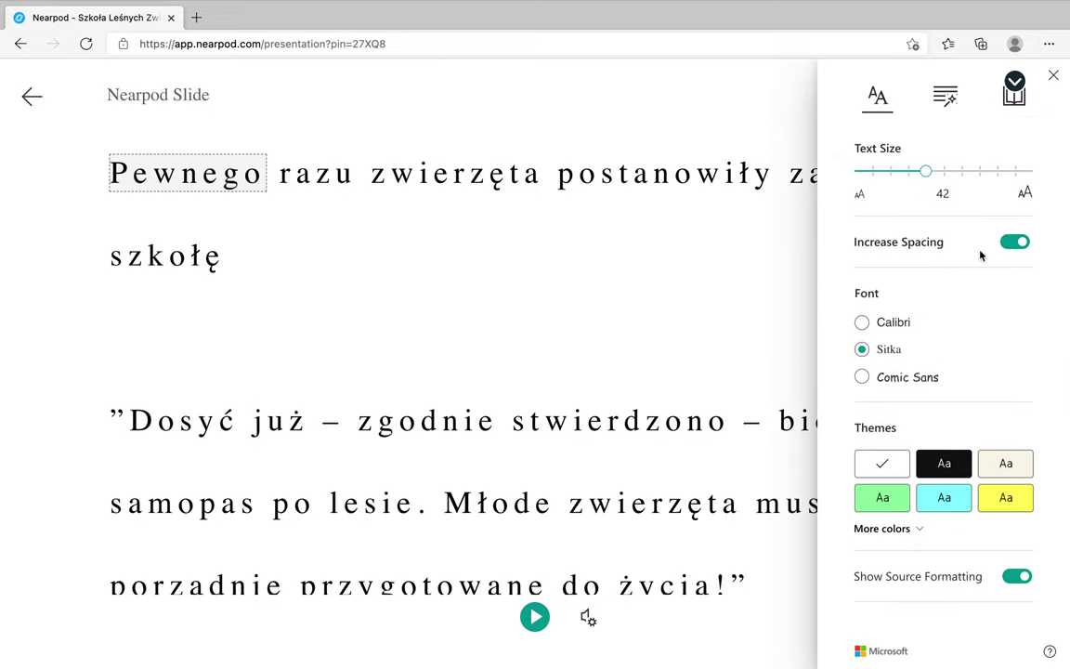
View the grammar options, choose Polish as the translation language in the reading preferences, and turn on Document translation
click(957, 94)
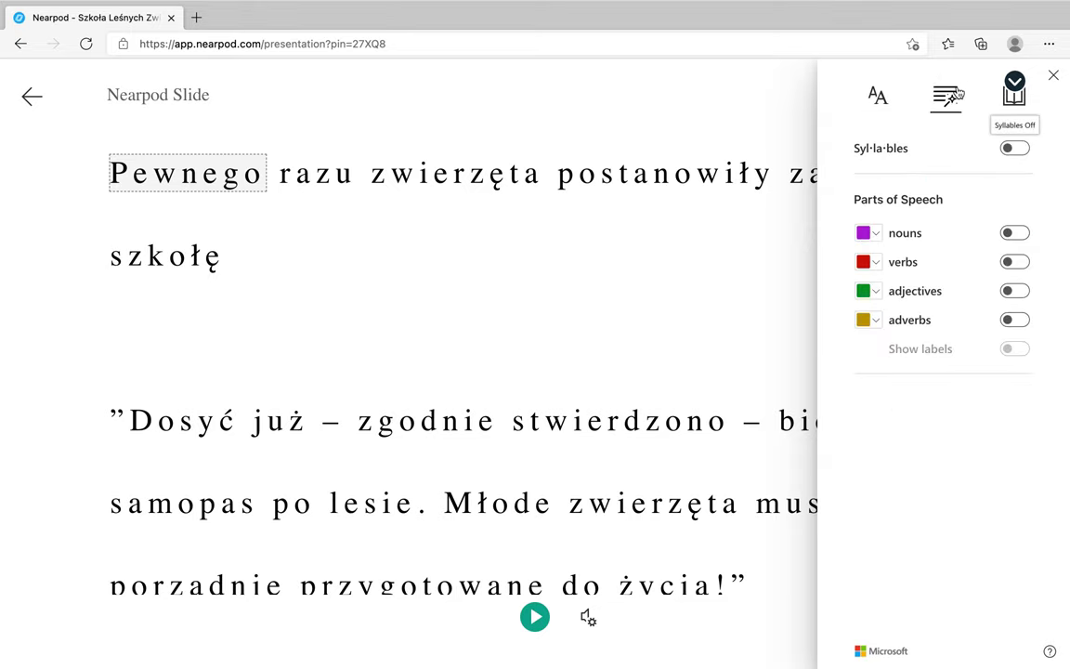
click(1013, 104)
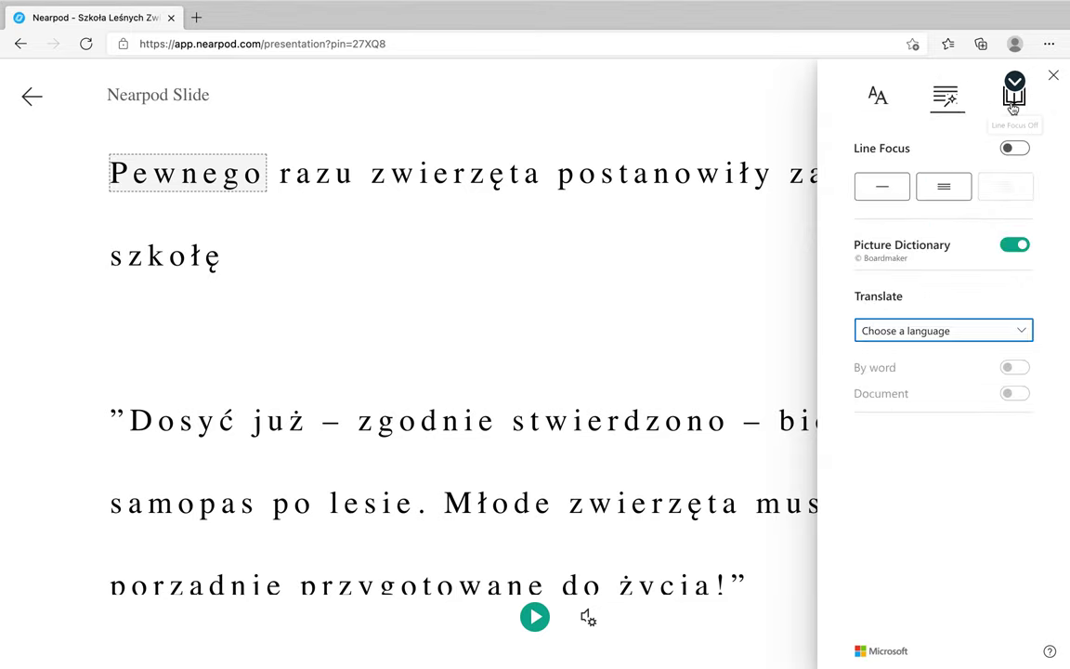
click(909, 335)
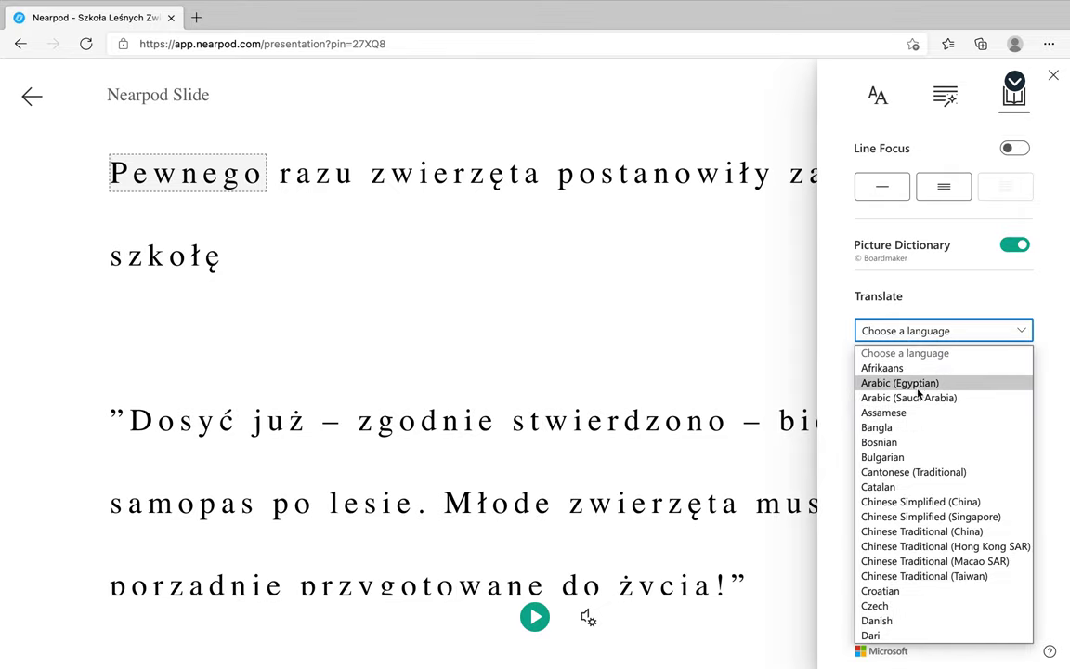
scroll(898, 484, down, 3)
scroll(897, 484, down, 7)
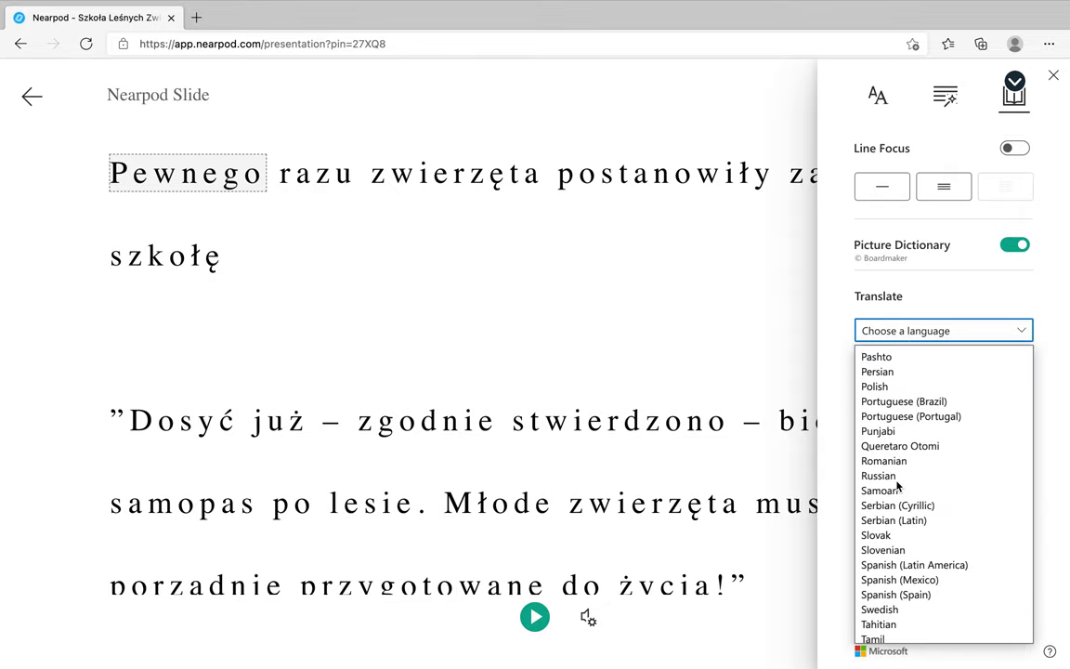
click(904, 390)
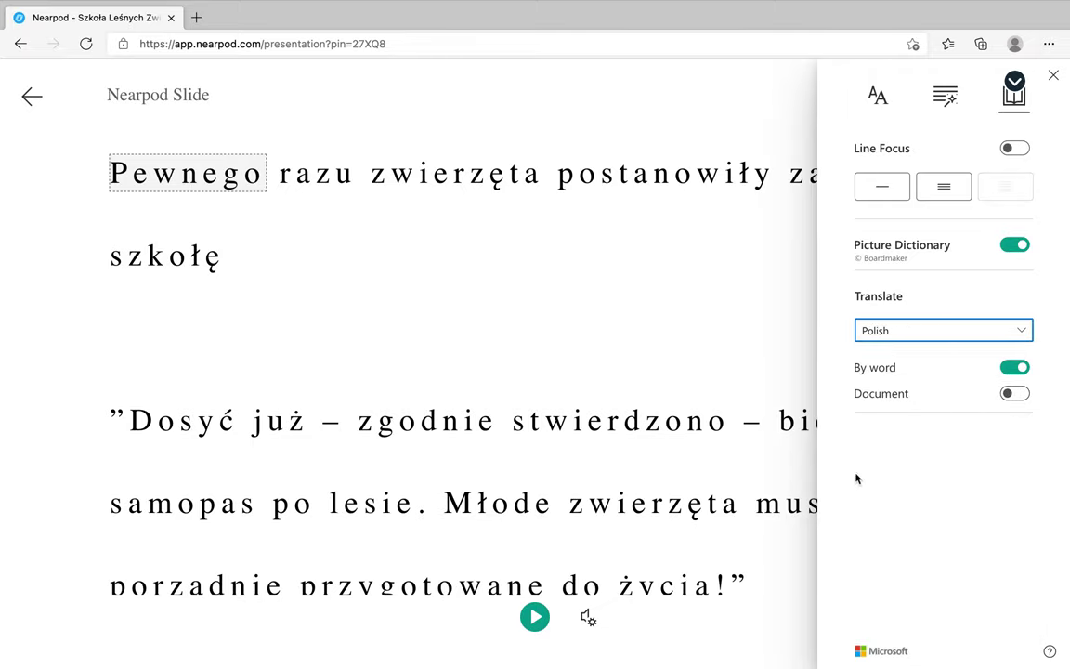
click(1014, 395)
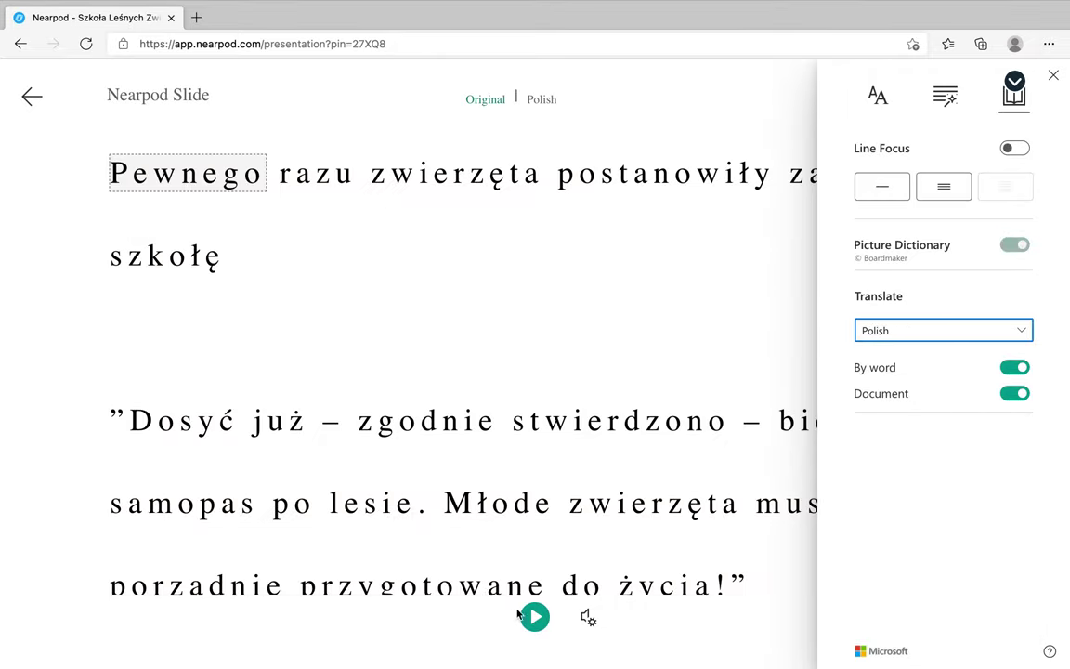
Play the first sentence of the slide text aloud, pause the reading, and exit Immersive Reader
click(533, 616)
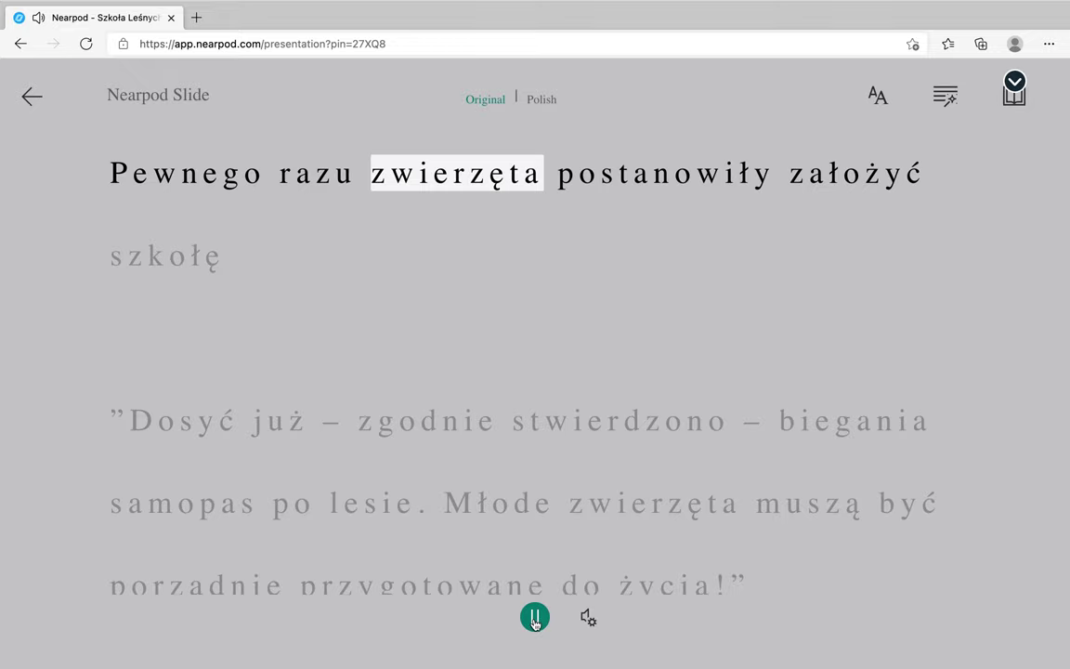
click(534, 619)
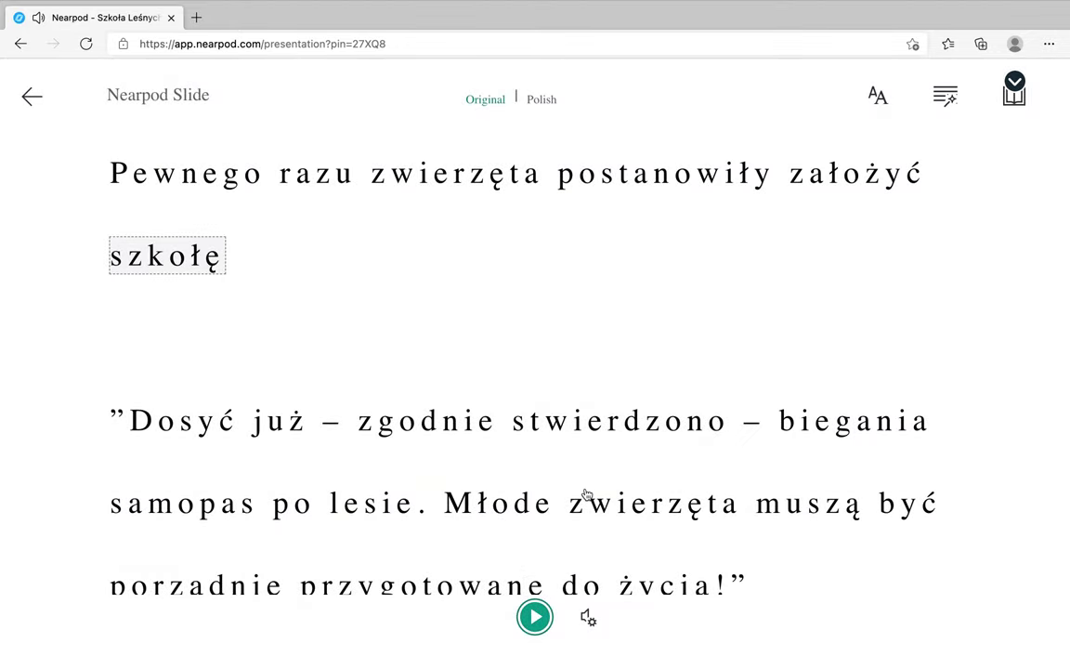
click(33, 91)
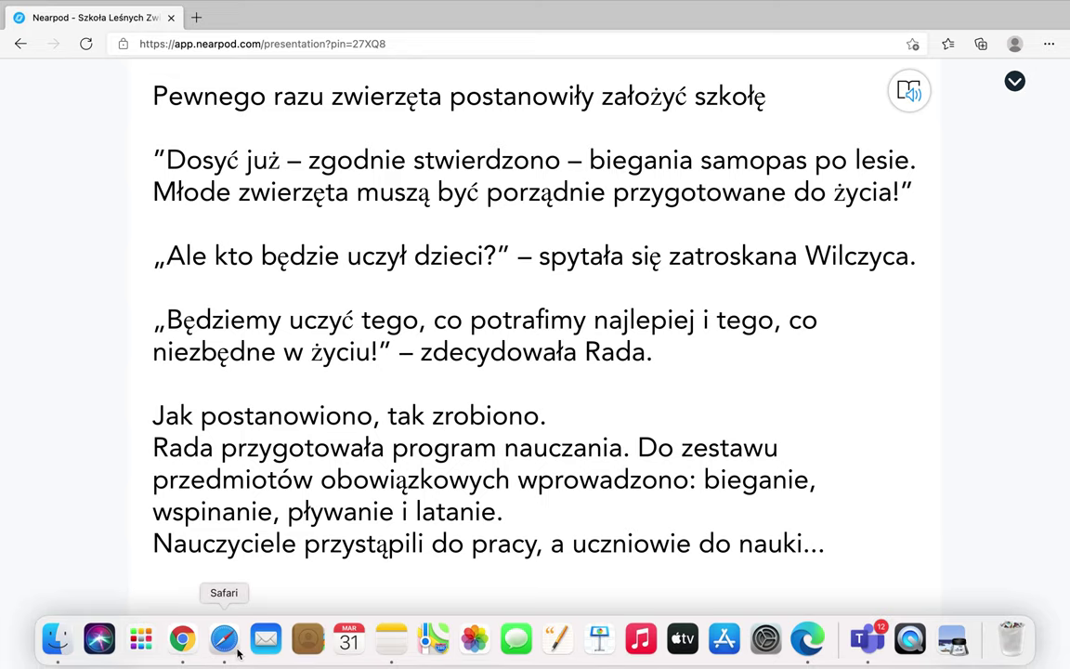
End the live session for all students from the teacher's Chrome window and leave the lesson page in Edge
click(176, 639)
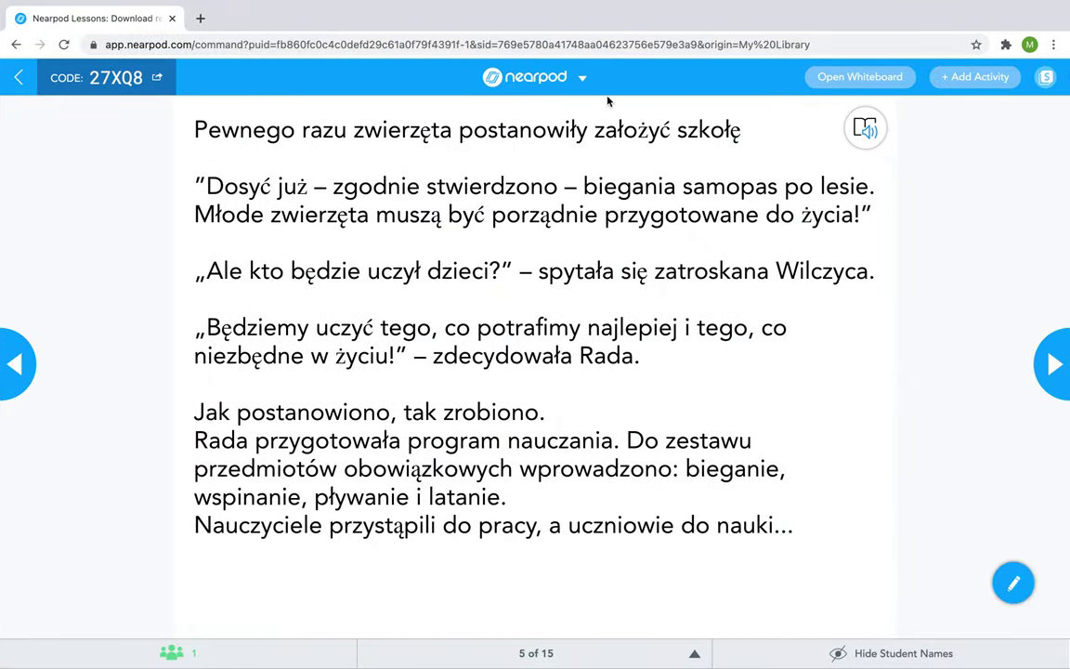
click(583, 80)
click(564, 144)
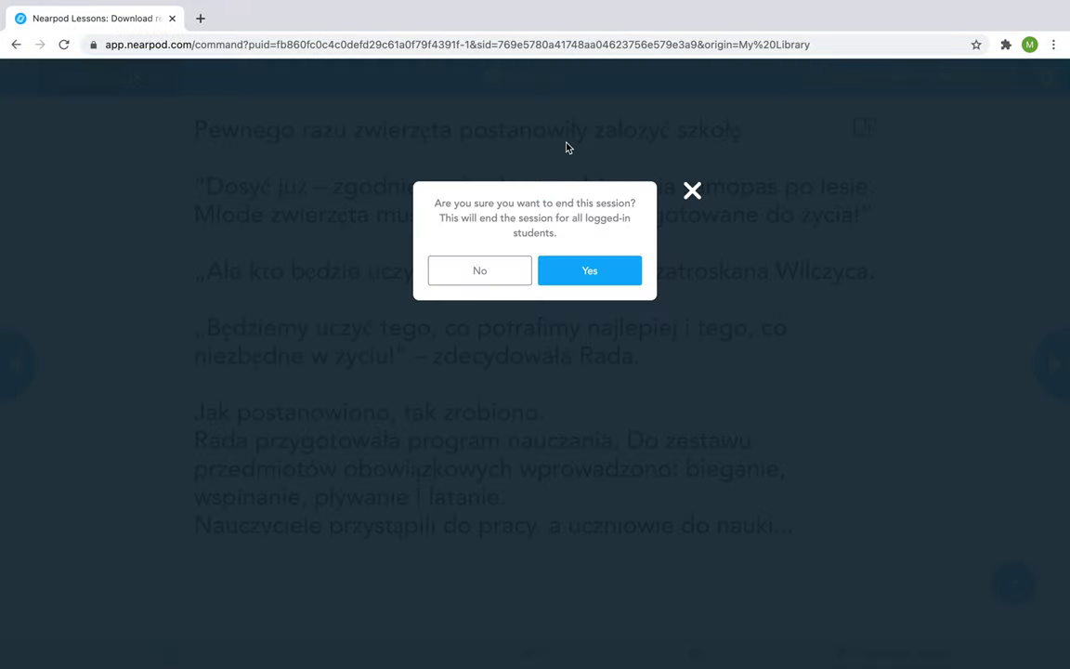
click(573, 271)
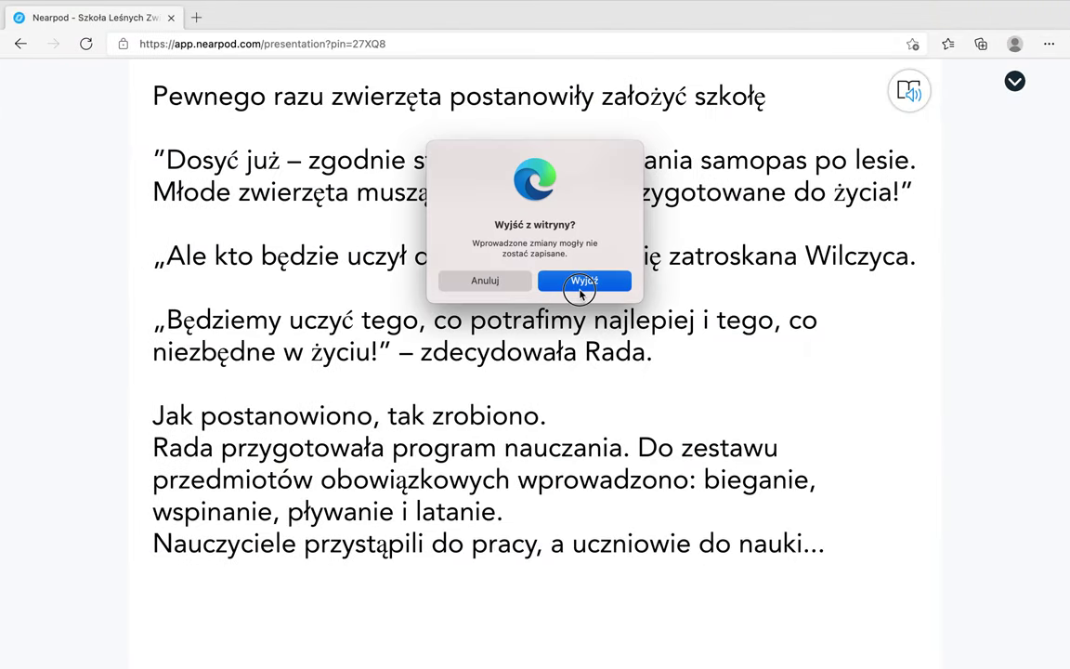
click(579, 286)
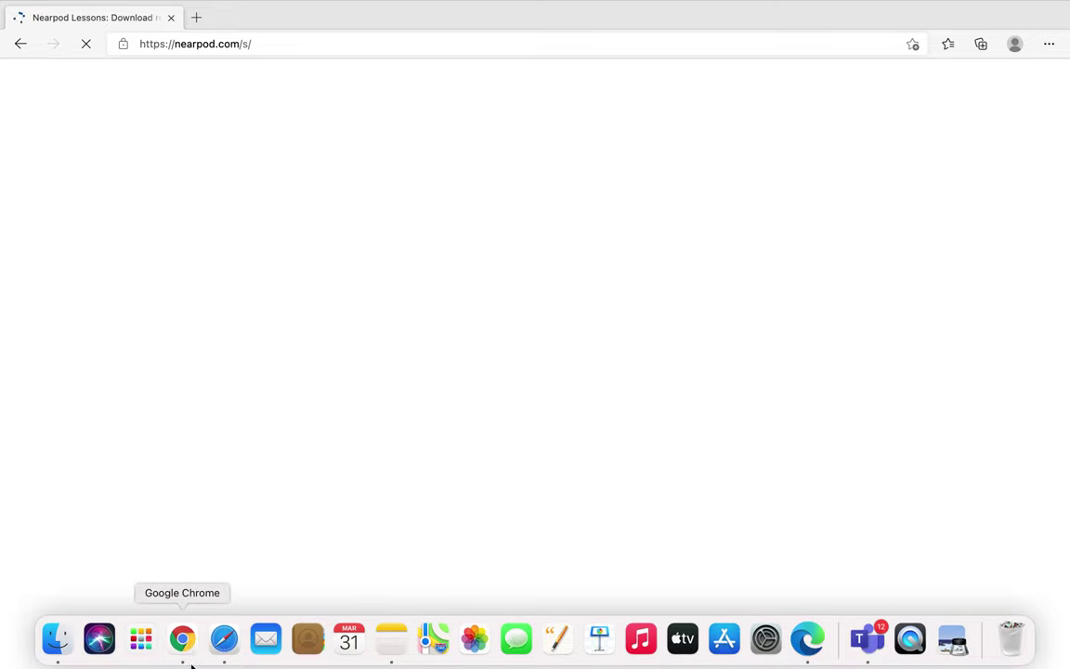
Switch to Chrome, review the Enable Immersive Reader option in the account's Lesson Settings, and return to the lesson library
click(181, 638)
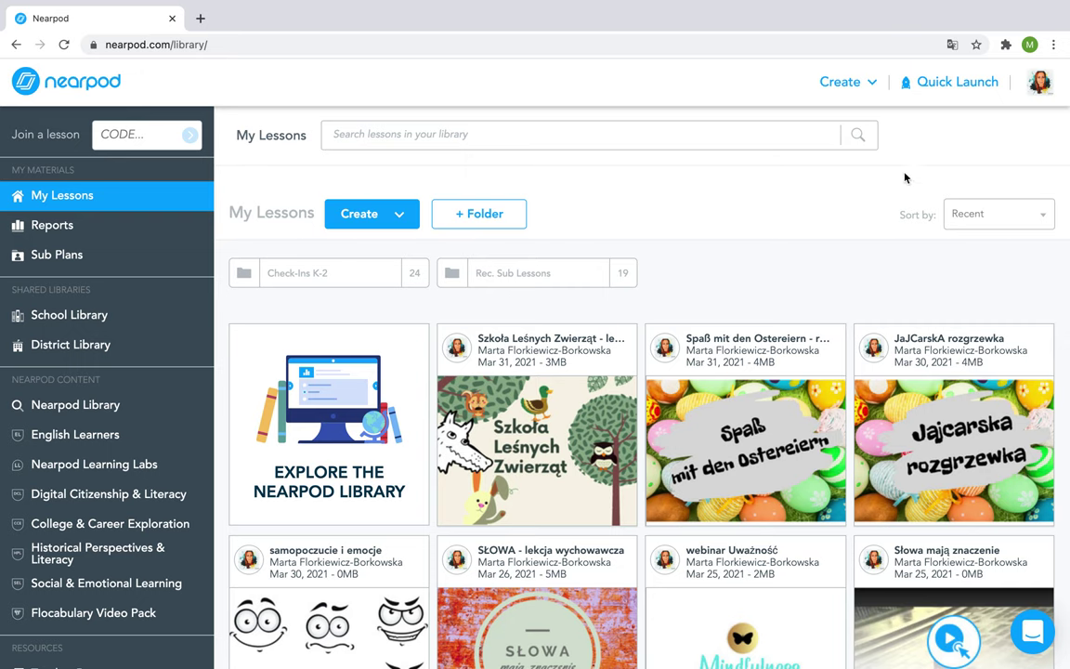
click(1035, 86)
click(898, 251)
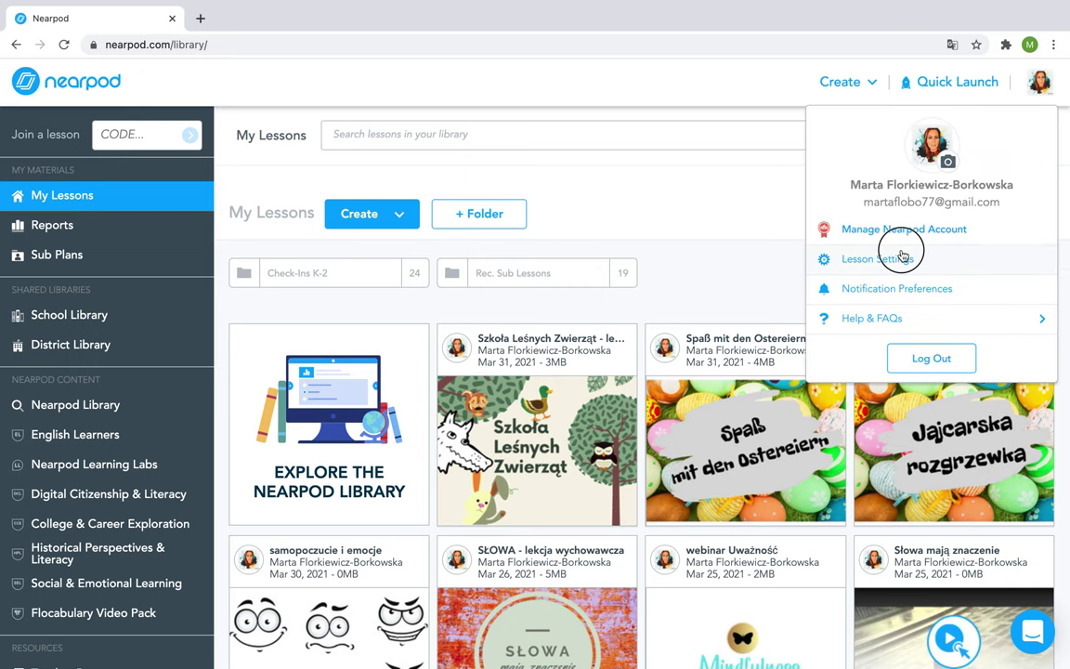
scroll(586, 429, down, 5)
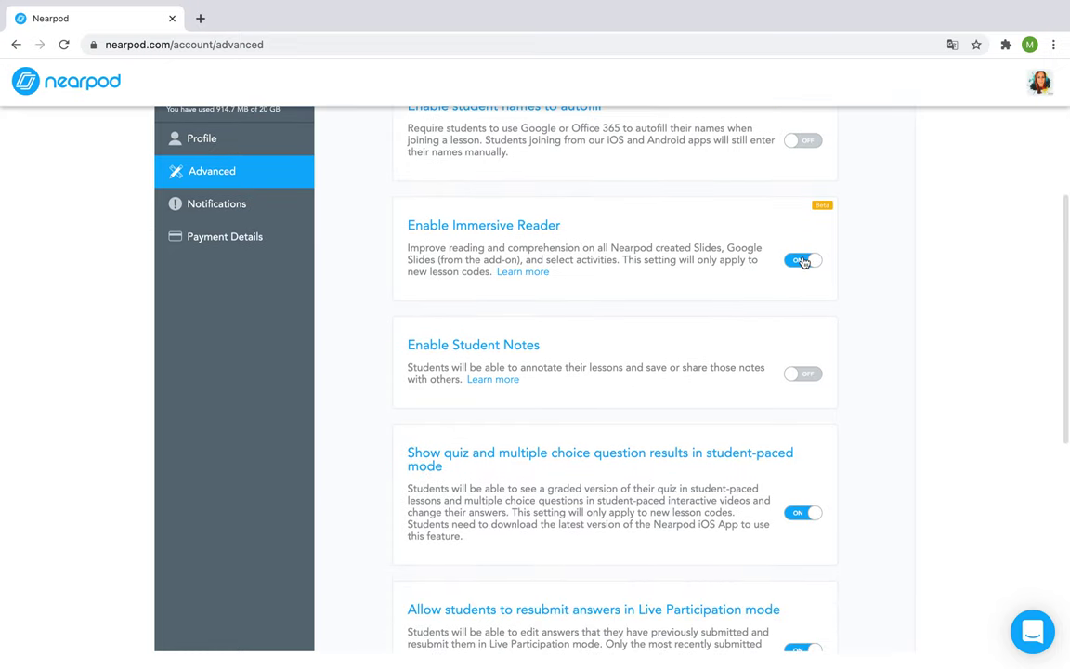
scroll(769, 231, up, 5)
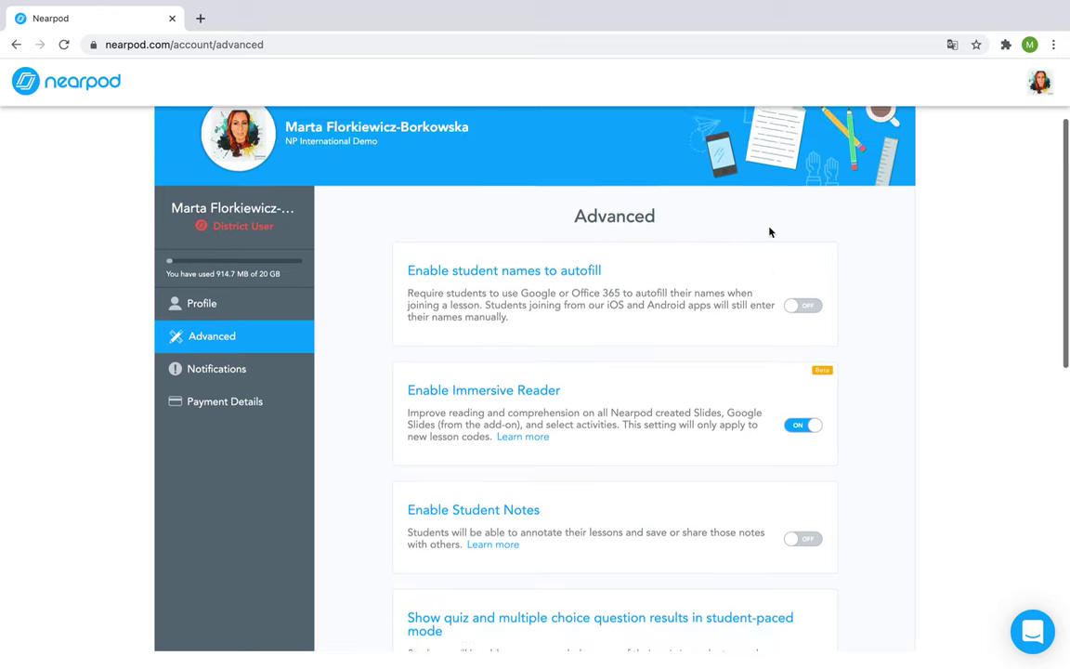
click(86, 86)
mouse_move(564, 490)
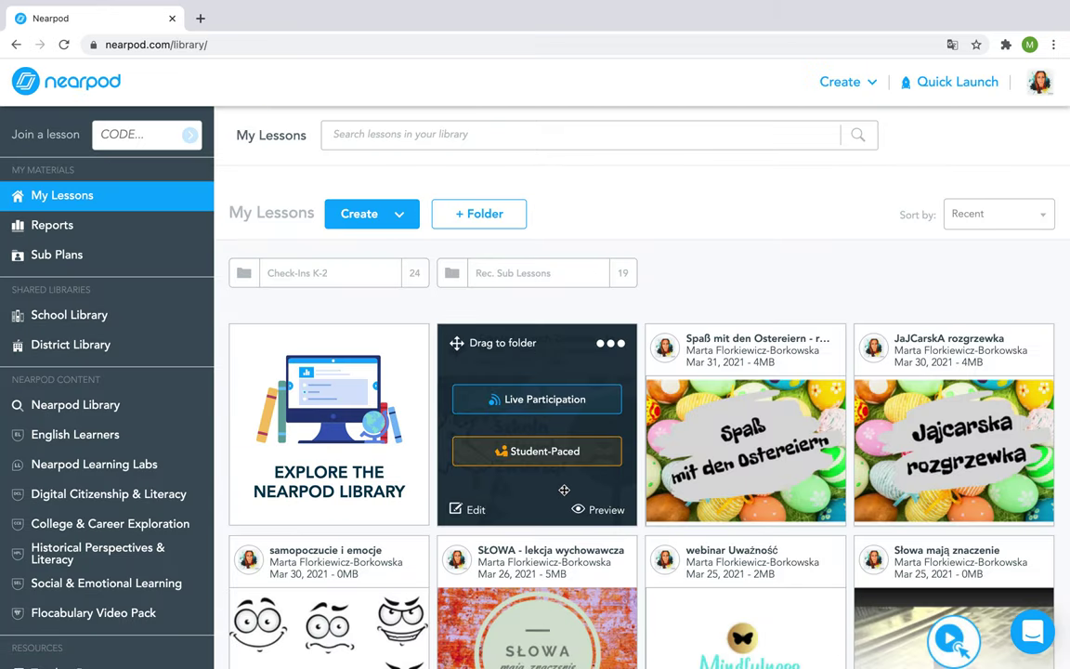